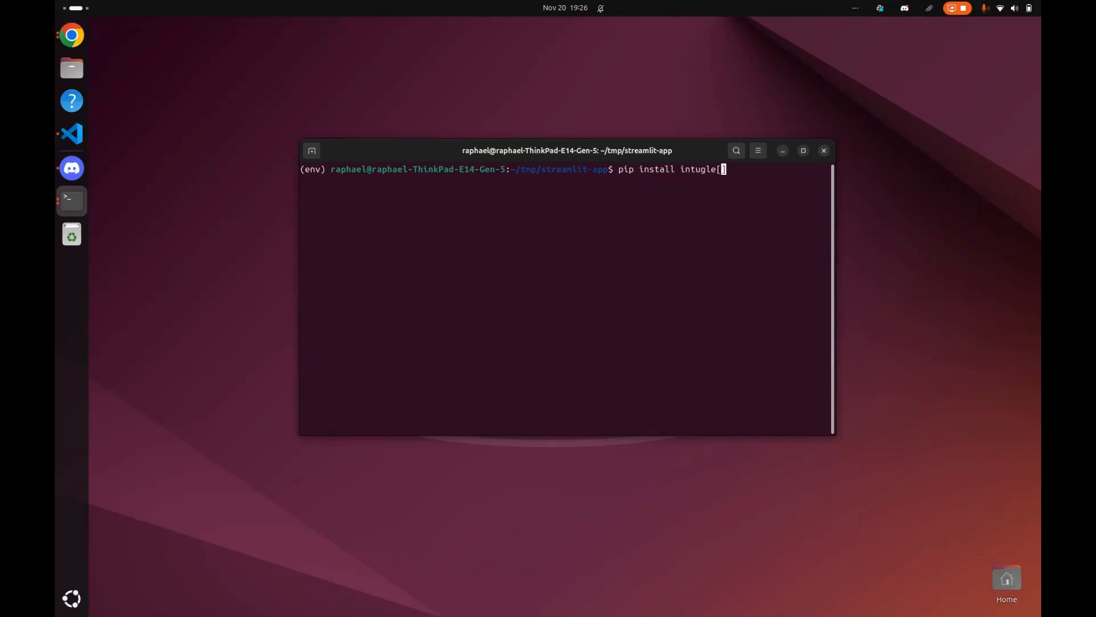
# - Install the intugle package with its streamlit extra using pip install intugle[streamlit]
pyautogui.press('Left')
pyautogui.write('streamlit')
pyautogui.press('Return')
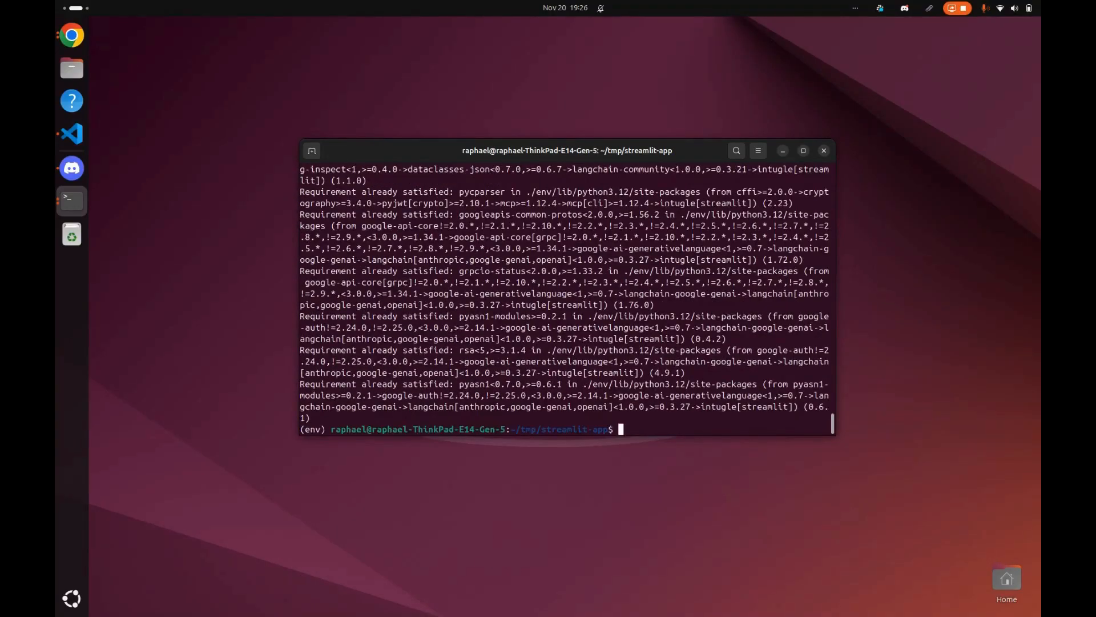
# - Launch the app from the terminal with intugle-streamlit and switch to the Chrome workspace where it opens
pyautogui.write('intugle-streamlit')
pyautogui.press('Return')
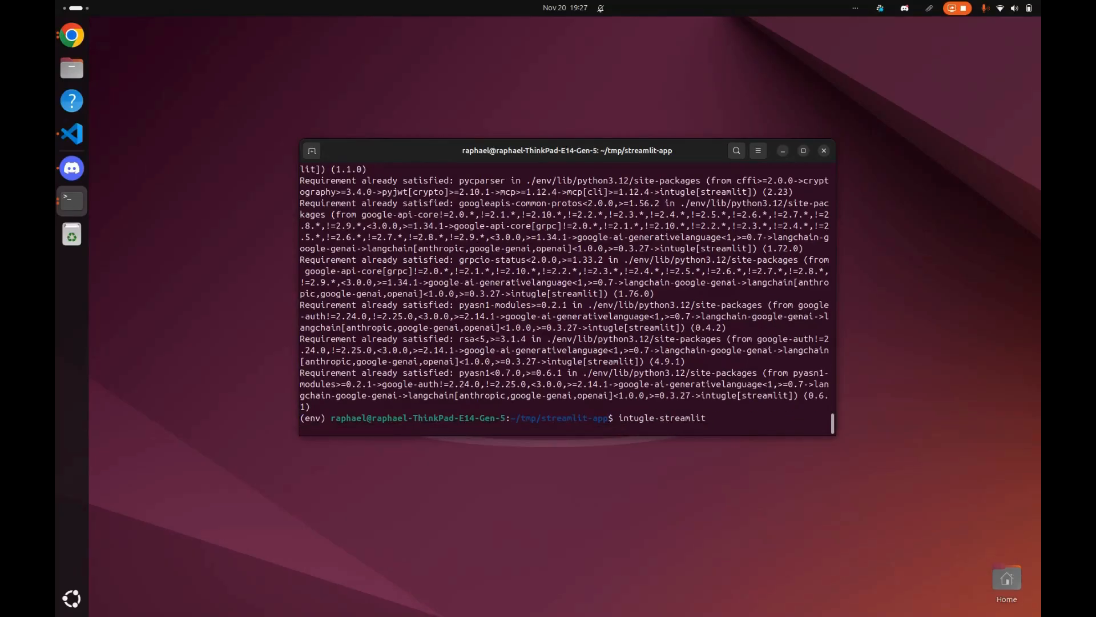
pyautogui.hotkey('ctrl', 'alt', 'Left')
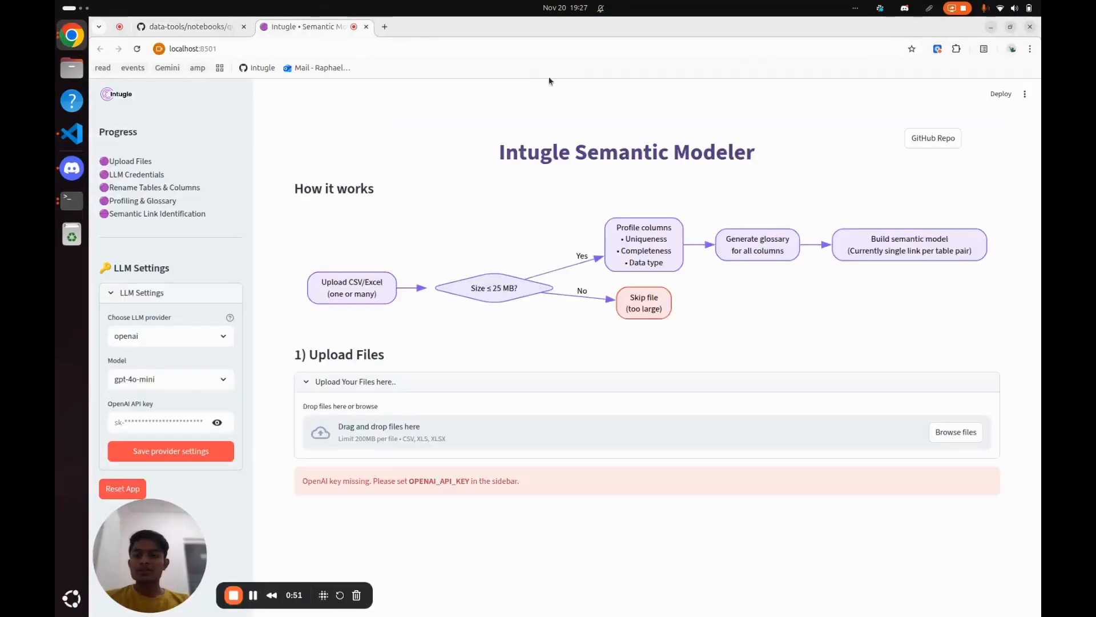
# - Look through the quickstart_streamlit.ipynb notebook on GitHub for running the Streamlit app on Google Colab
pyautogui.click(196, 26)
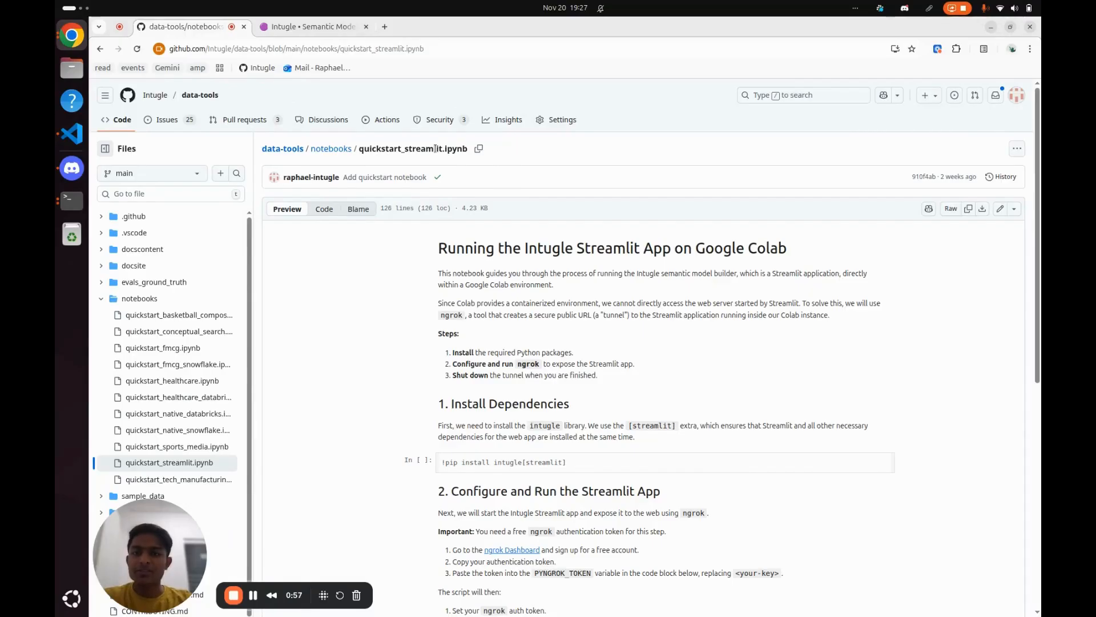
pyautogui.scroll(-3, 724, 257)
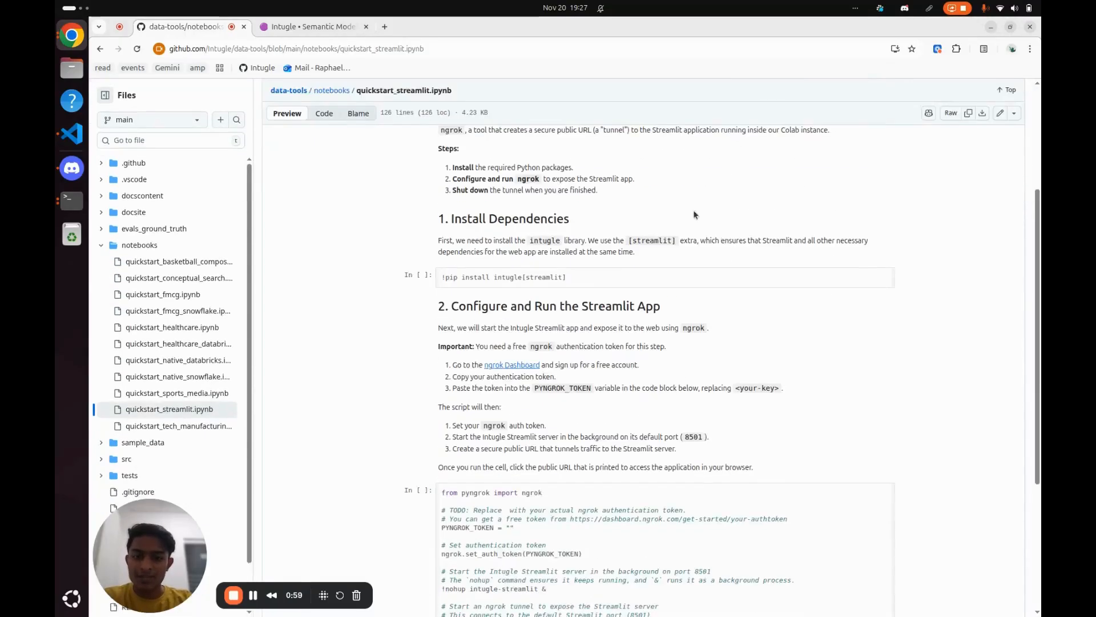
pyautogui.scroll(-4, 683, 423)
pyautogui.scroll(8, 704, 354)
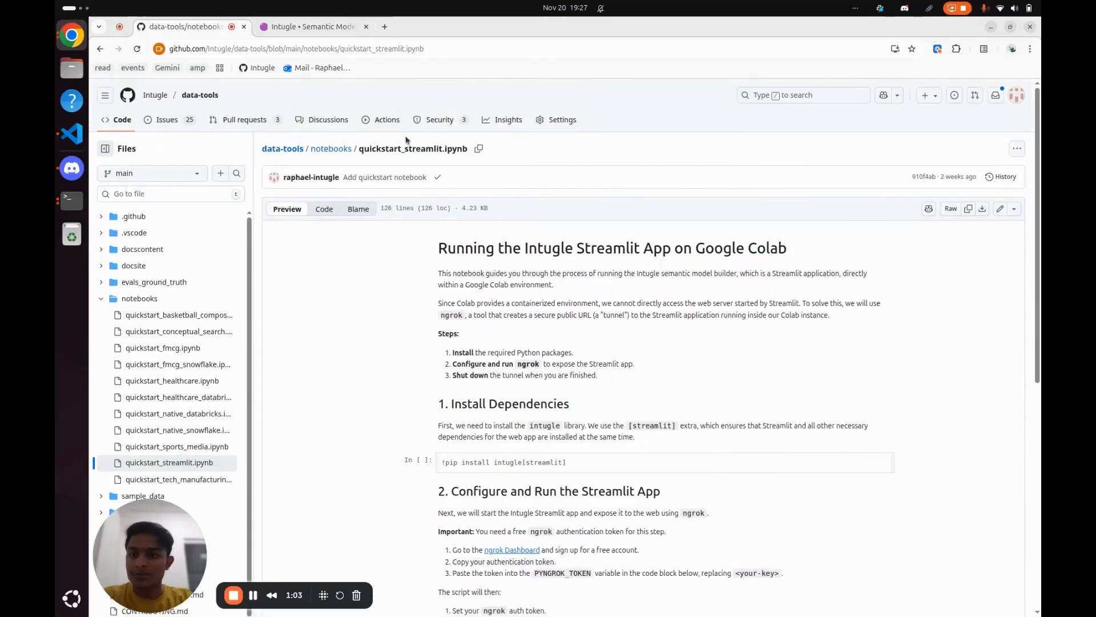
# - Return to the Intugle Semantic Modeler, choose azure-openai as the LLM provider and save the provider settings
pyautogui.click(316, 26)
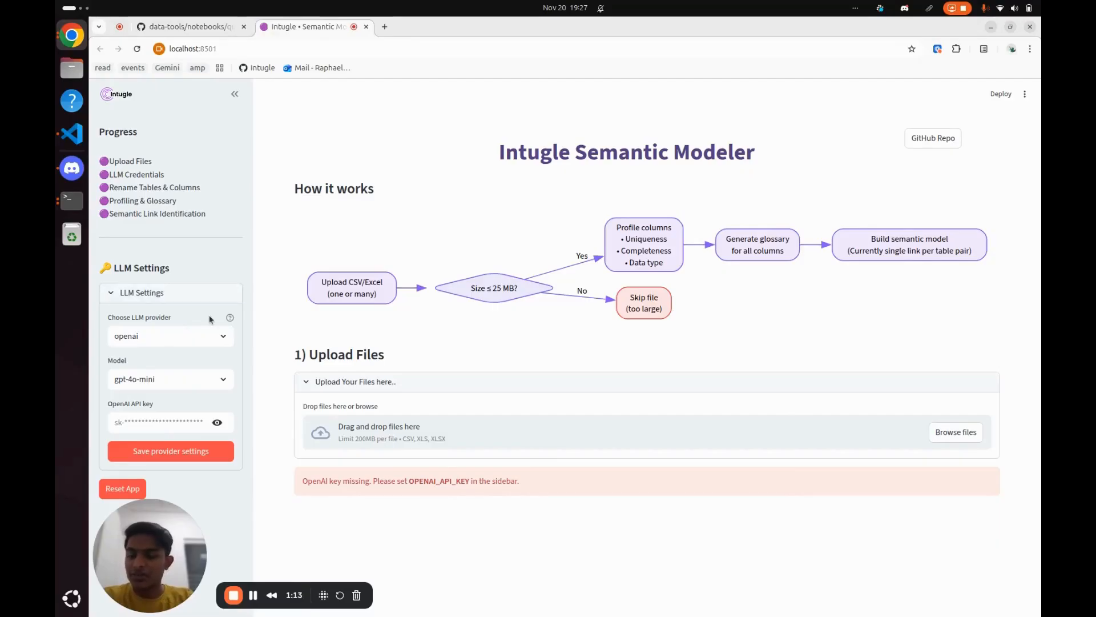
pyautogui.click(220, 339)
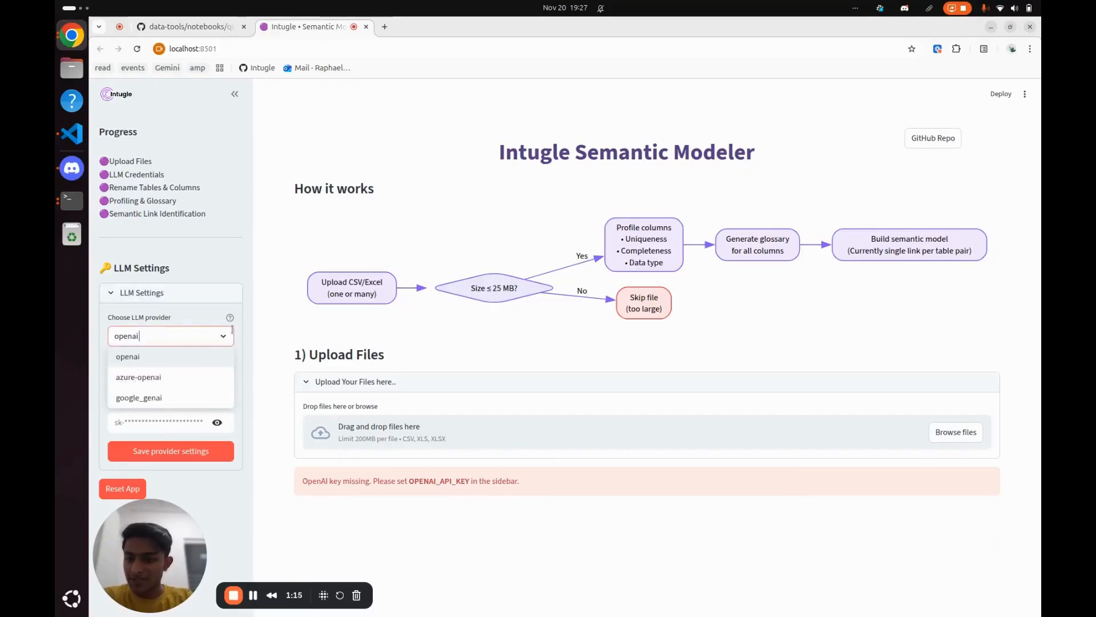
pyautogui.click(148, 378)
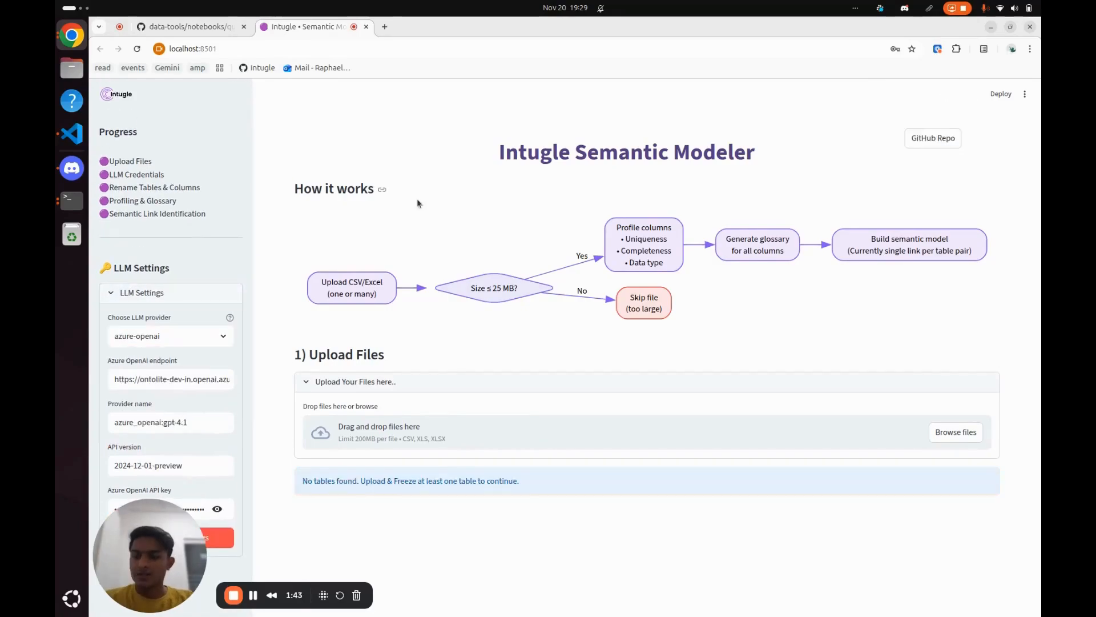
pyautogui.click(224, 540)
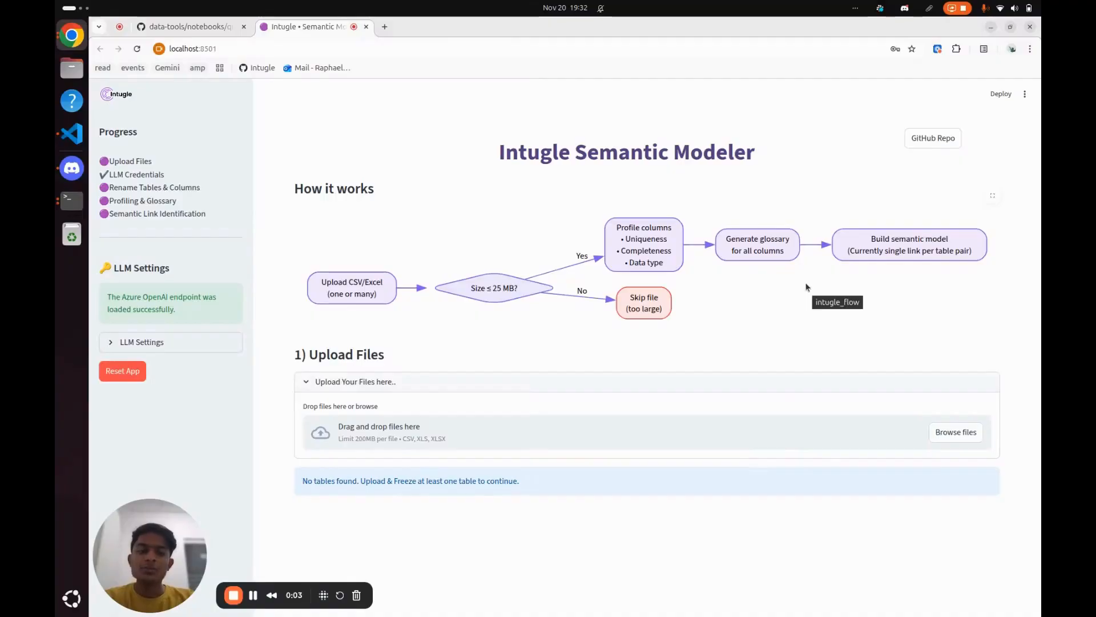
# - Upload all CSV files from the professional_basketball sample data folder
pyautogui.click(690, 431)
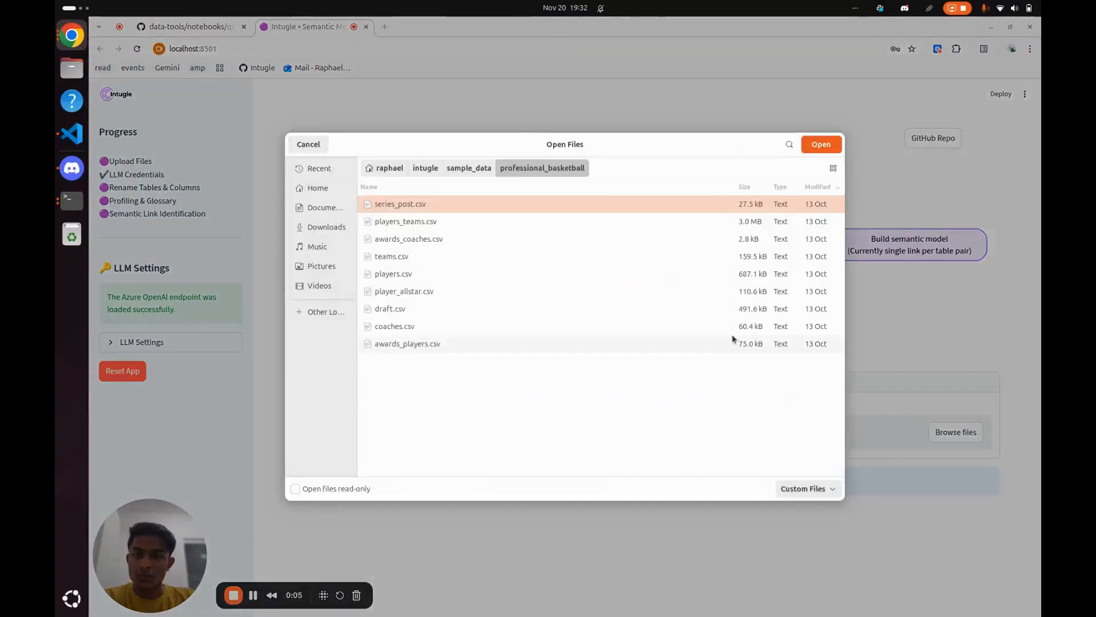
pyautogui.click(573, 227)
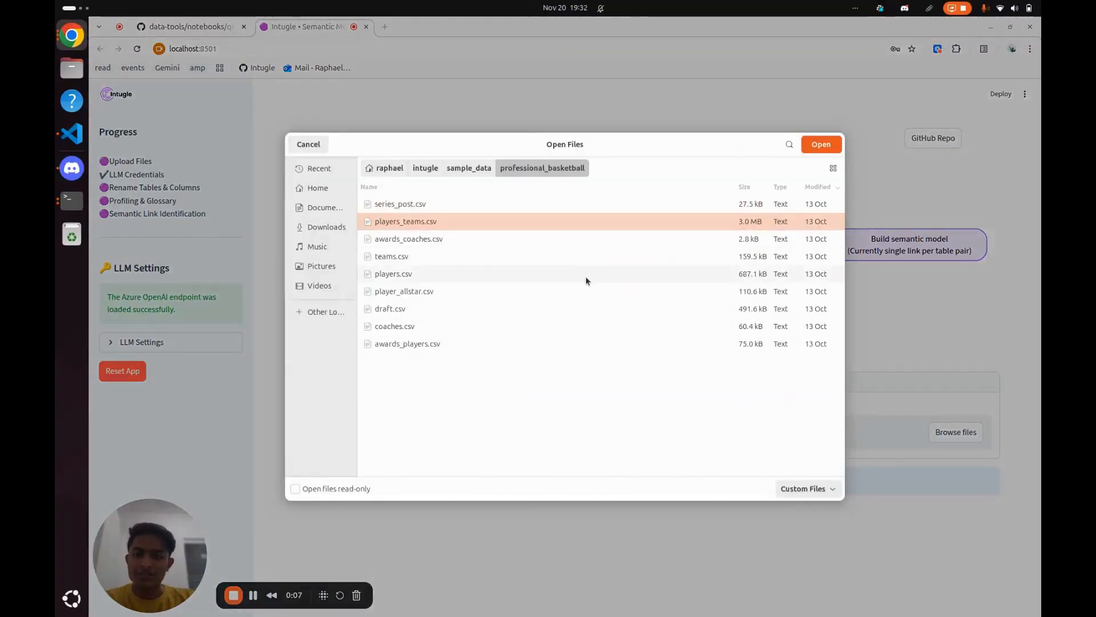
pyautogui.hotkey('ctrl', 'a')
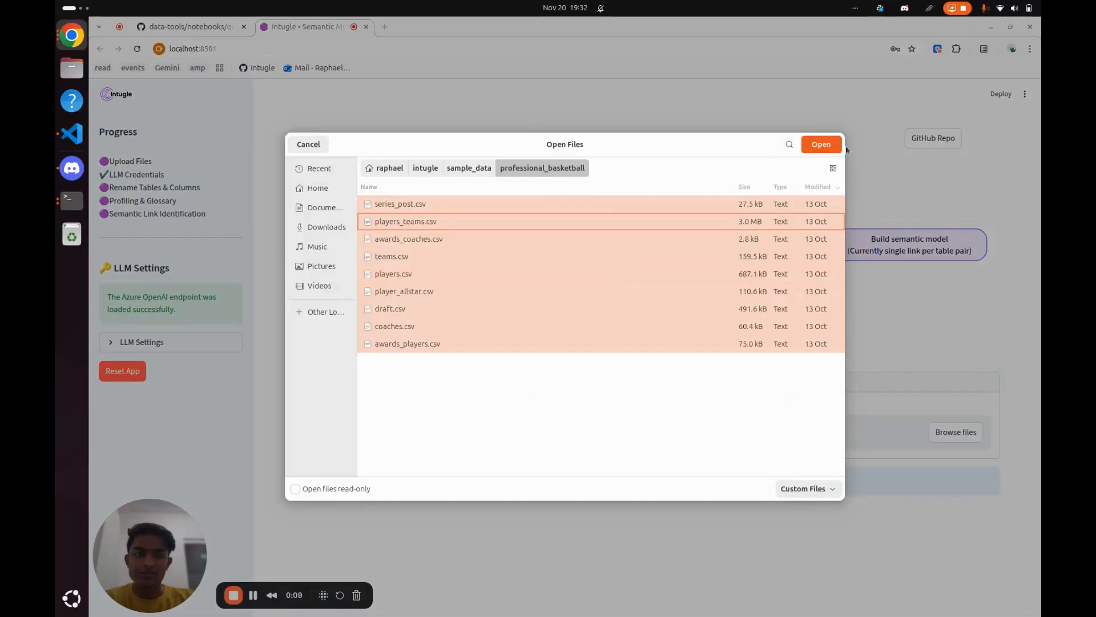
pyautogui.click(821, 144)
# - Select player_allstar as the table to modify
pyautogui.scroll(-2, 756, 290)
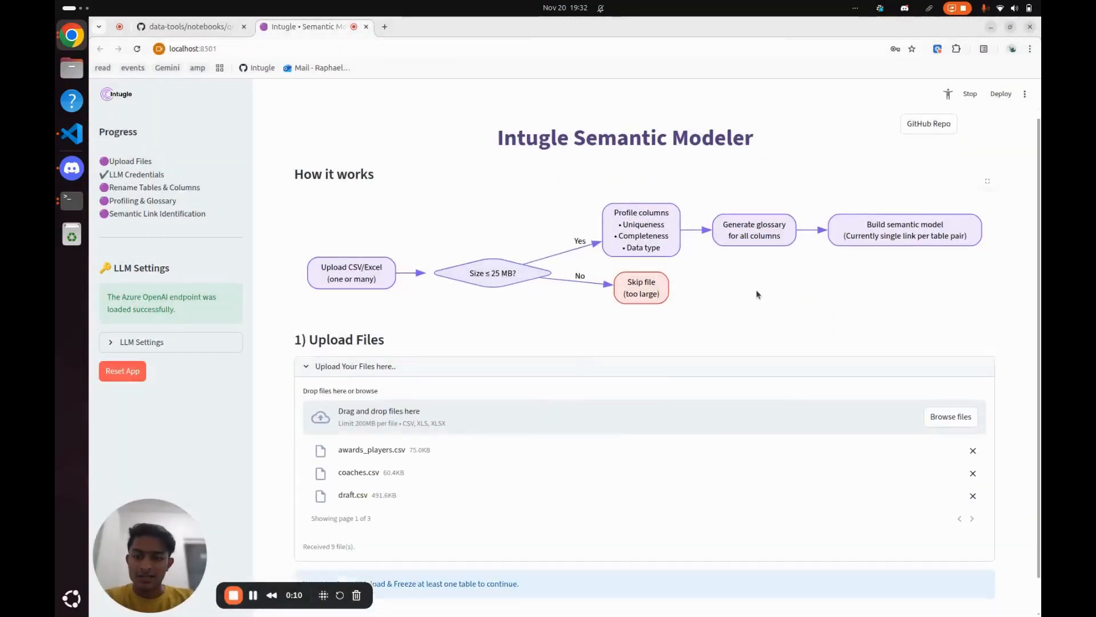
pyautogui.scroll(-3, 708, 291)
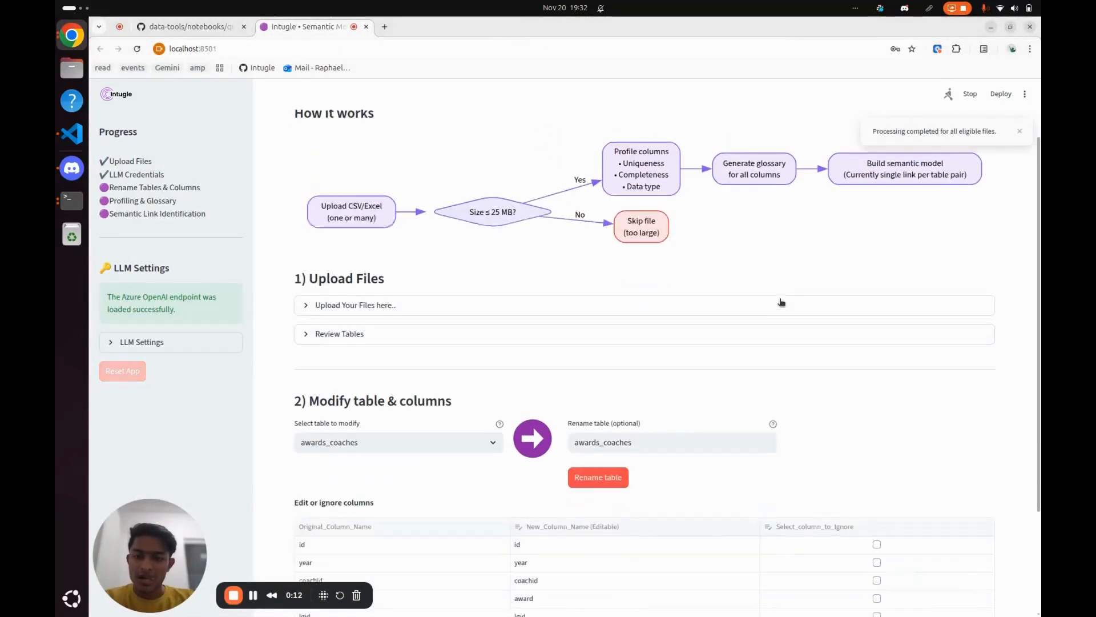
pyautogui.scroll(-1, 720, 289)
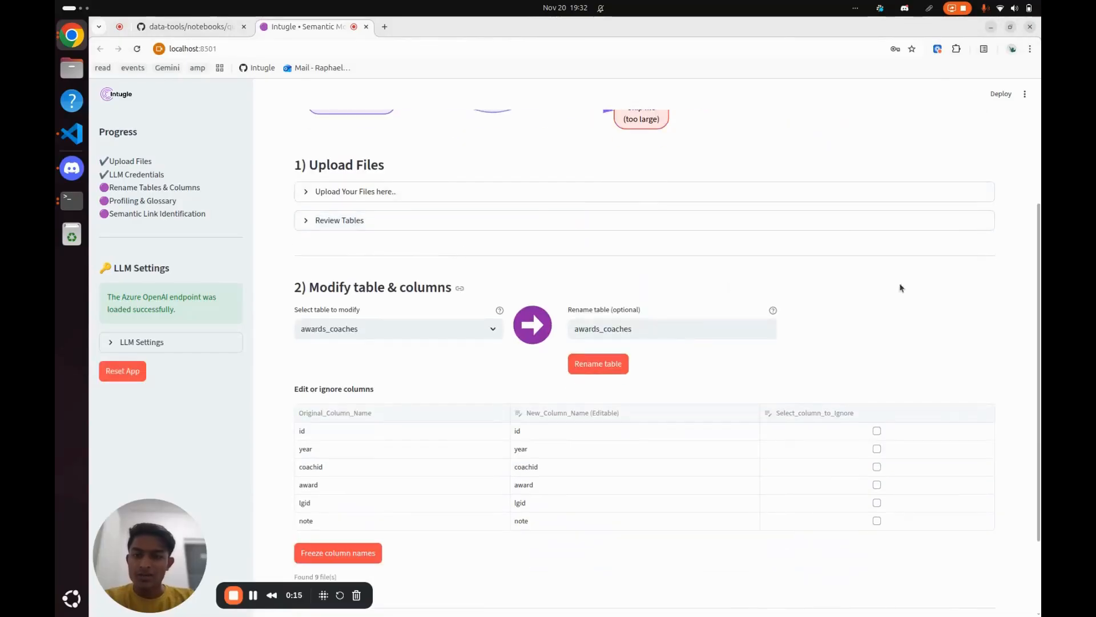
pyautogui.scroll(-2, 820, 259)
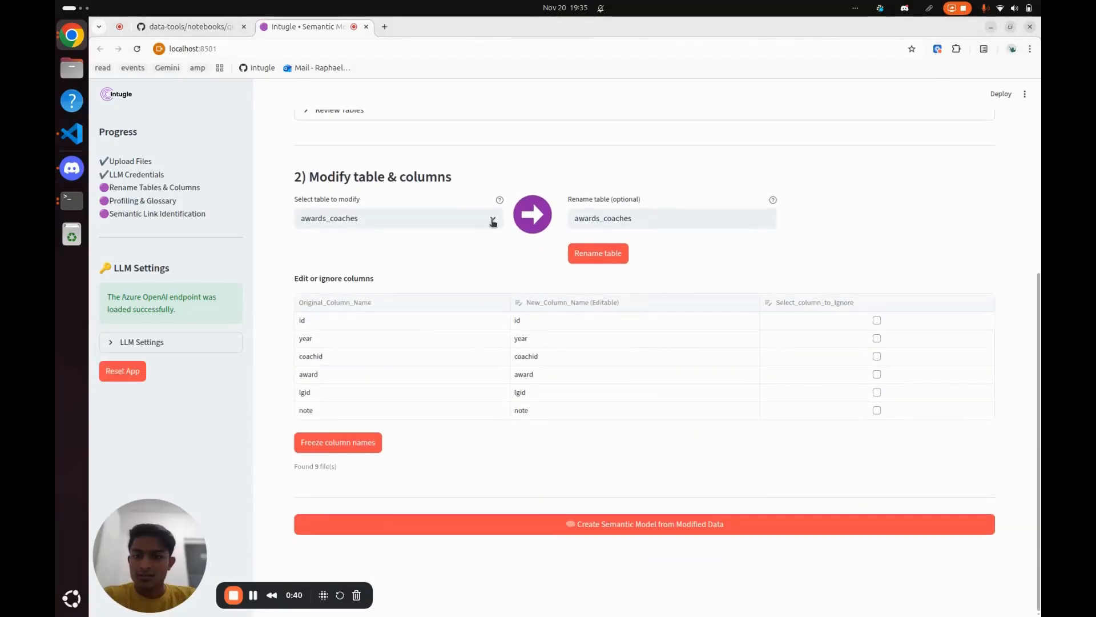
pyautogui.click(493, 222)
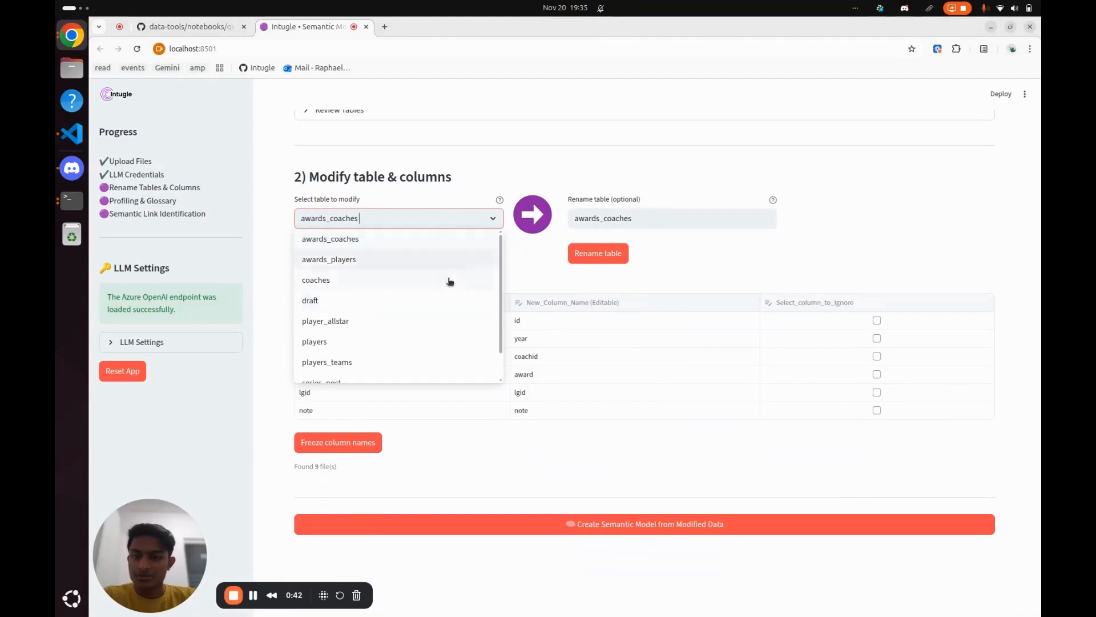
pyautogui.scroll(-1, 402, 303)
pyautogui.click(383, 290)
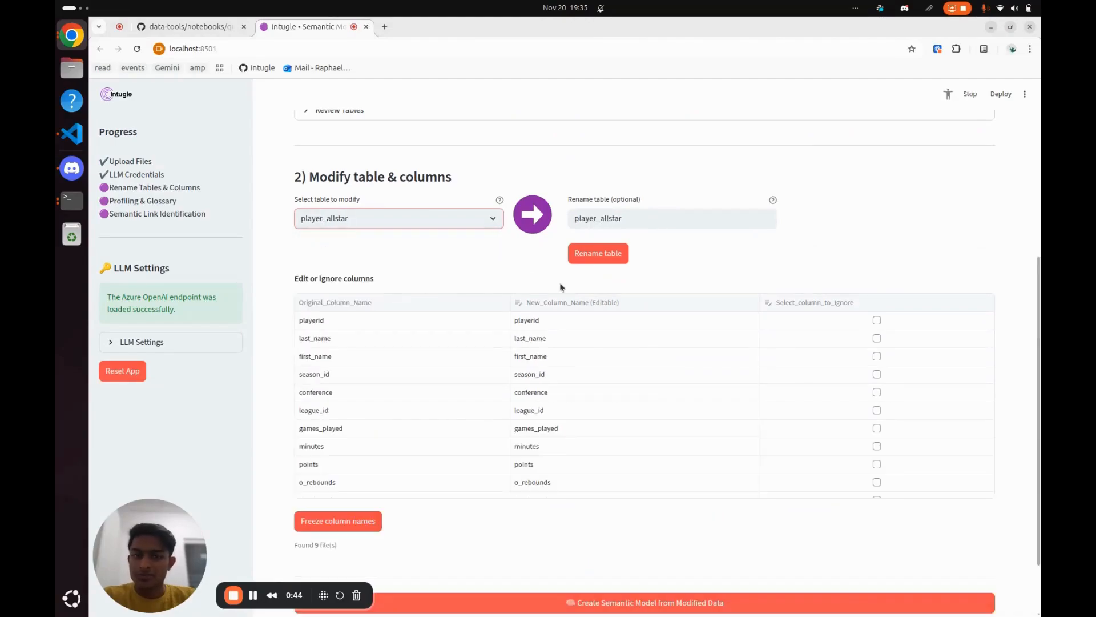
# - Review the editable column names of player_allstar and create the semantic model from the modified data
pyautogui.scroll(-1, 598, 286)
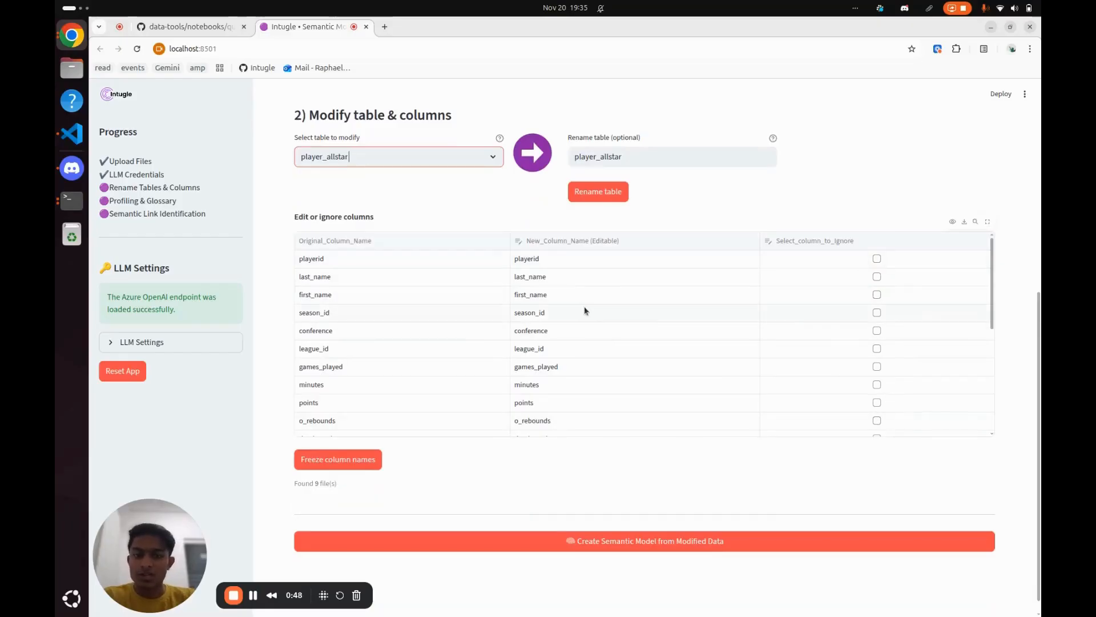
pyautogui.click(551, 299)
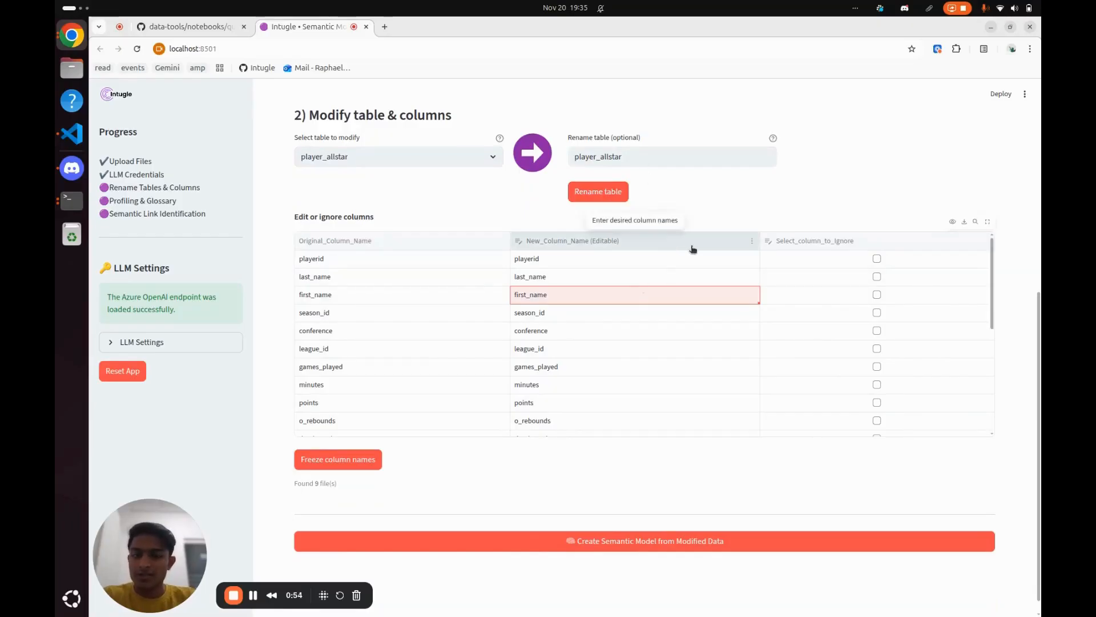
pyautogui.scroll(2, 772, 381)
pyautogui.scroll(-4, 772, 380)
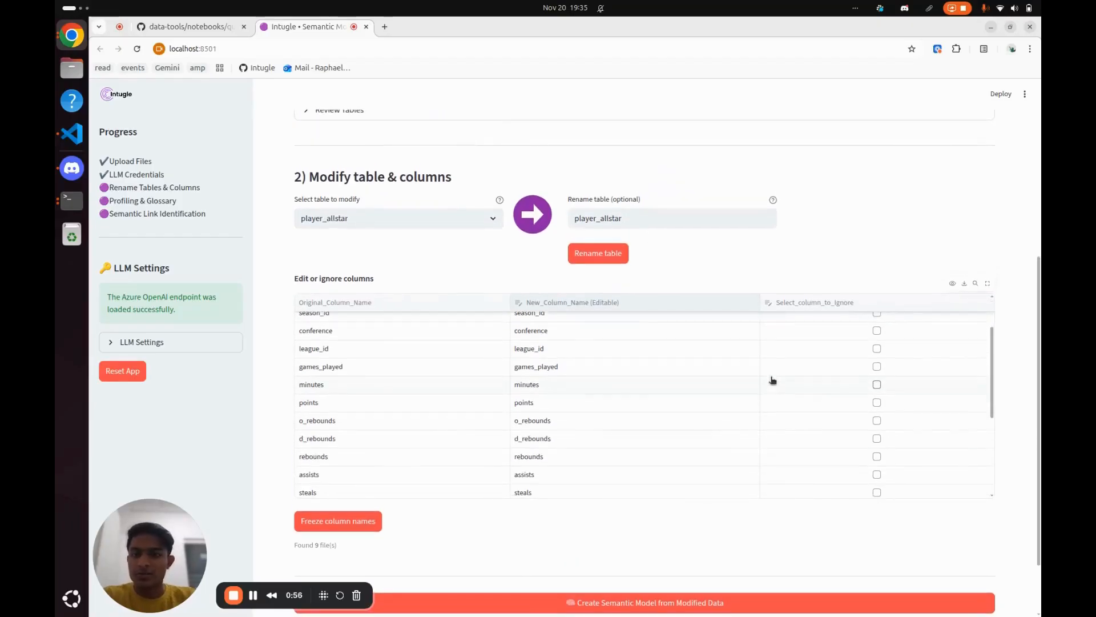
pyautogui.scroll(-2, 289, 416)
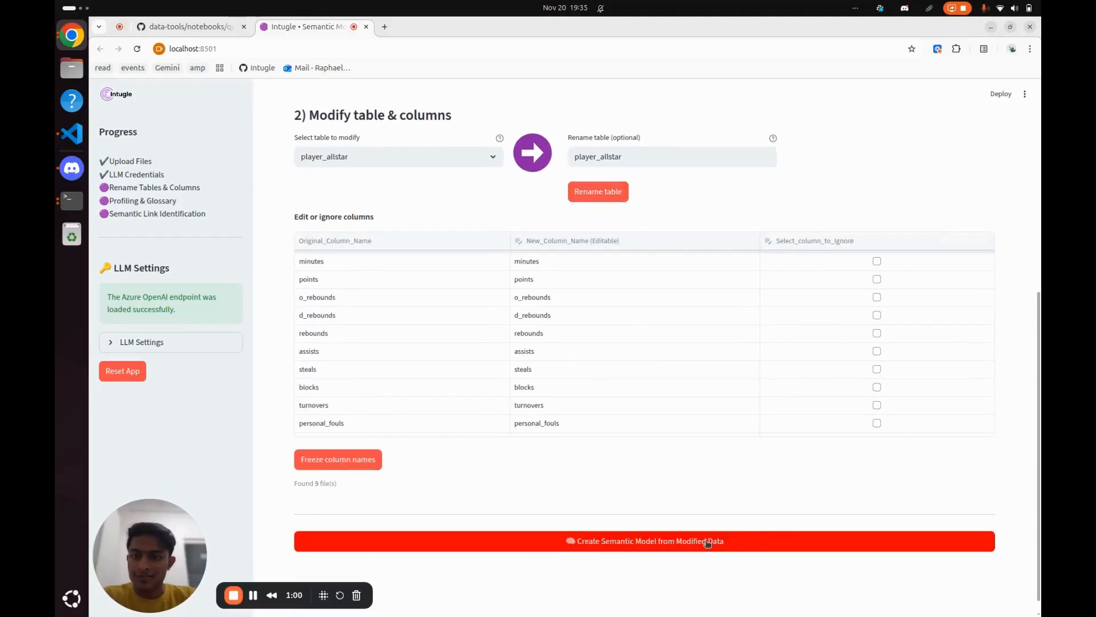
pyautogui.click(707, 542)
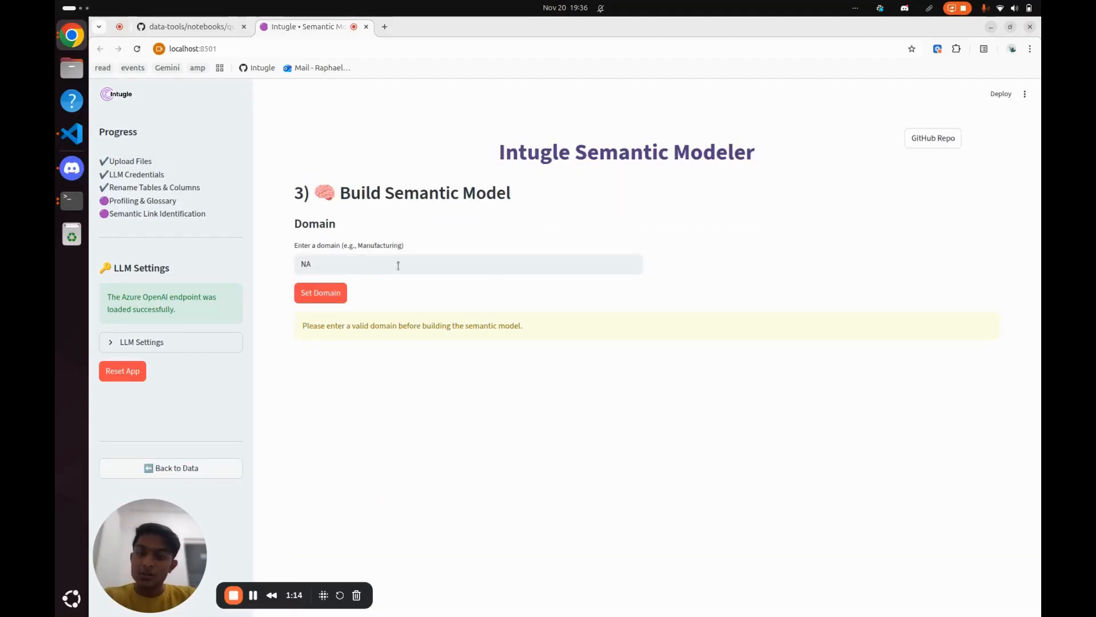
# - Set the semantic model's domain to Professional Basketball
pyautogui.doubleClick(398, 265)
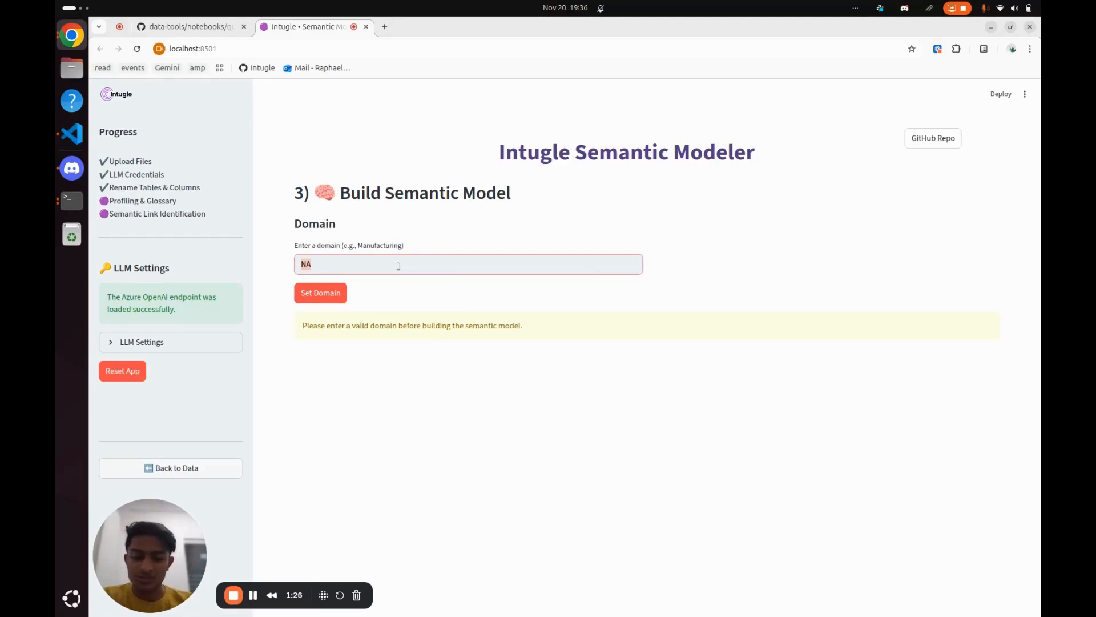
pyautogui.write('Profession')
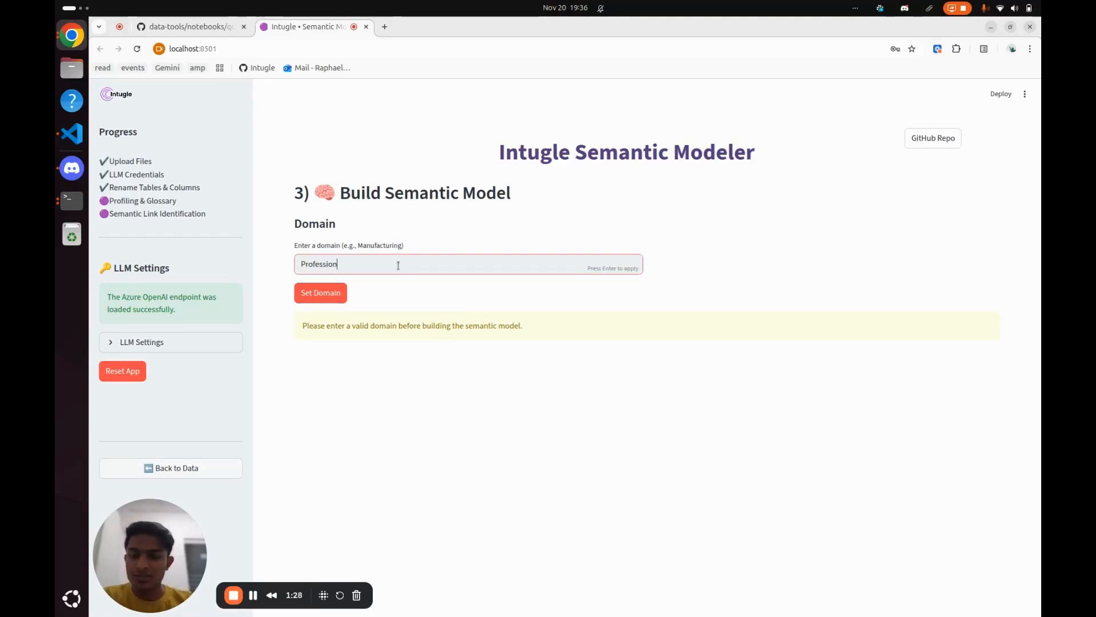
pyautogui.write('al Bask')
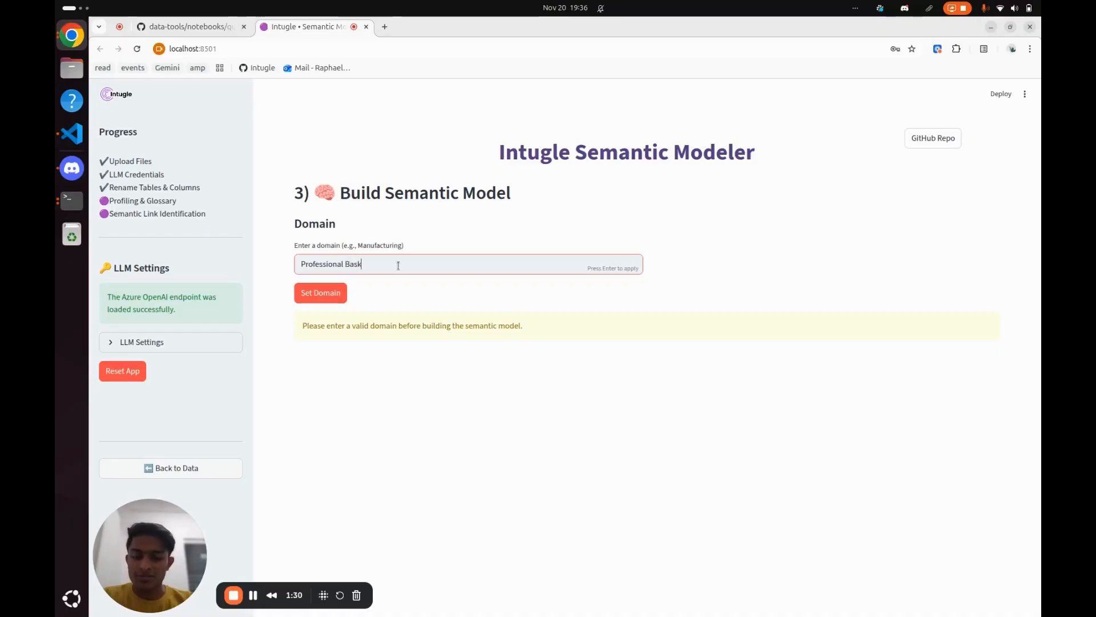
pyautogui.write('etball')
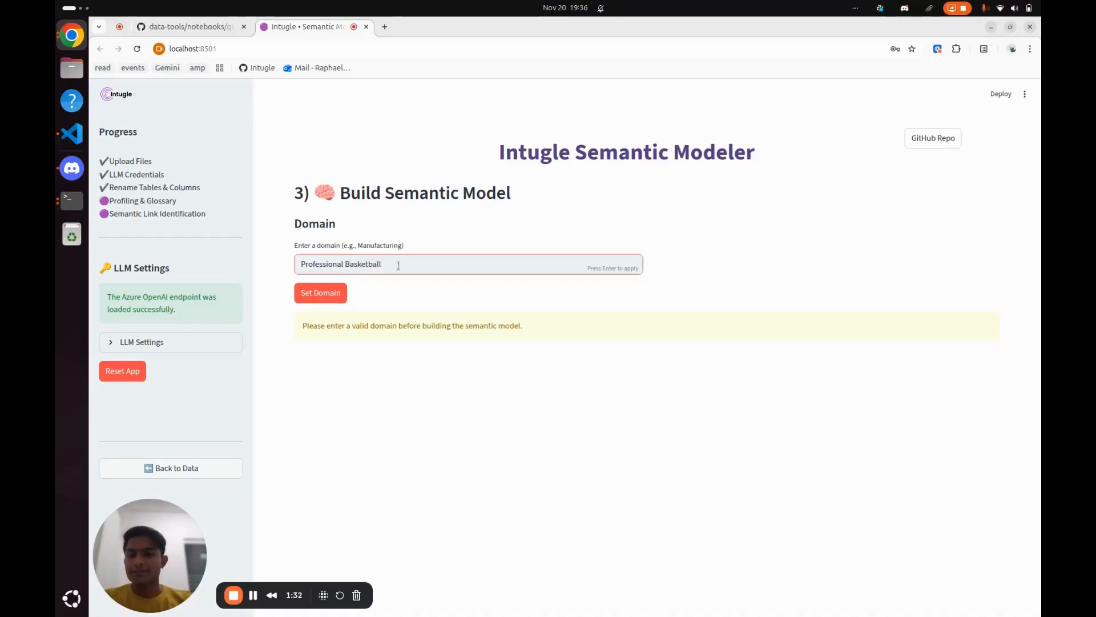
pyautogui.click(320, 293)
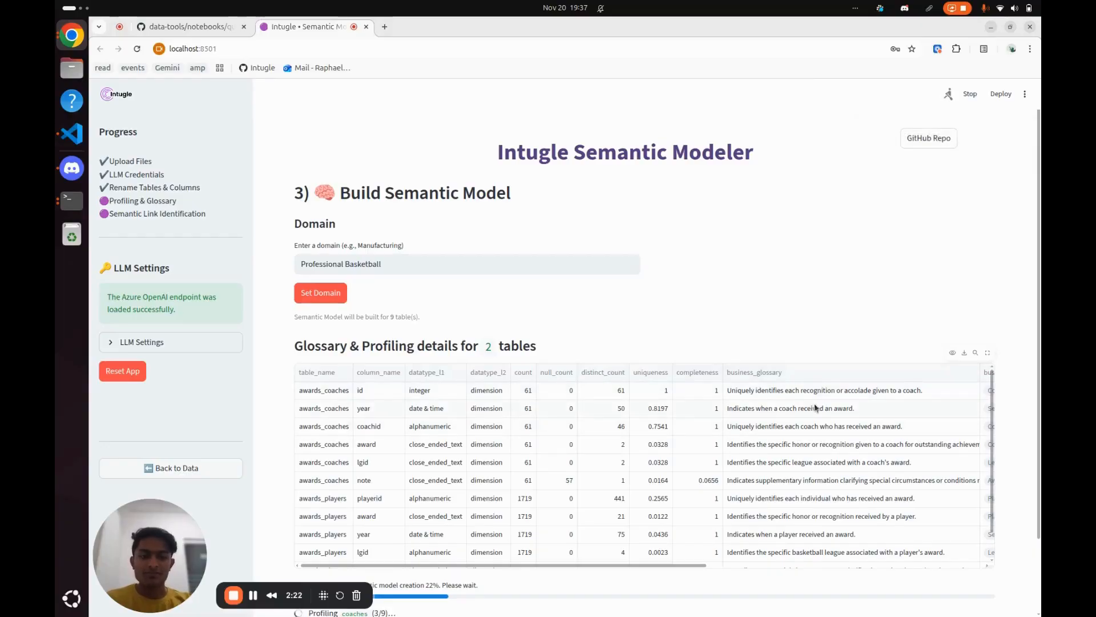
# - Examine the glossary and profiling table, including its business glossary, business tags and sample data columns
pyautogui.hscroll(10, 815, 406)
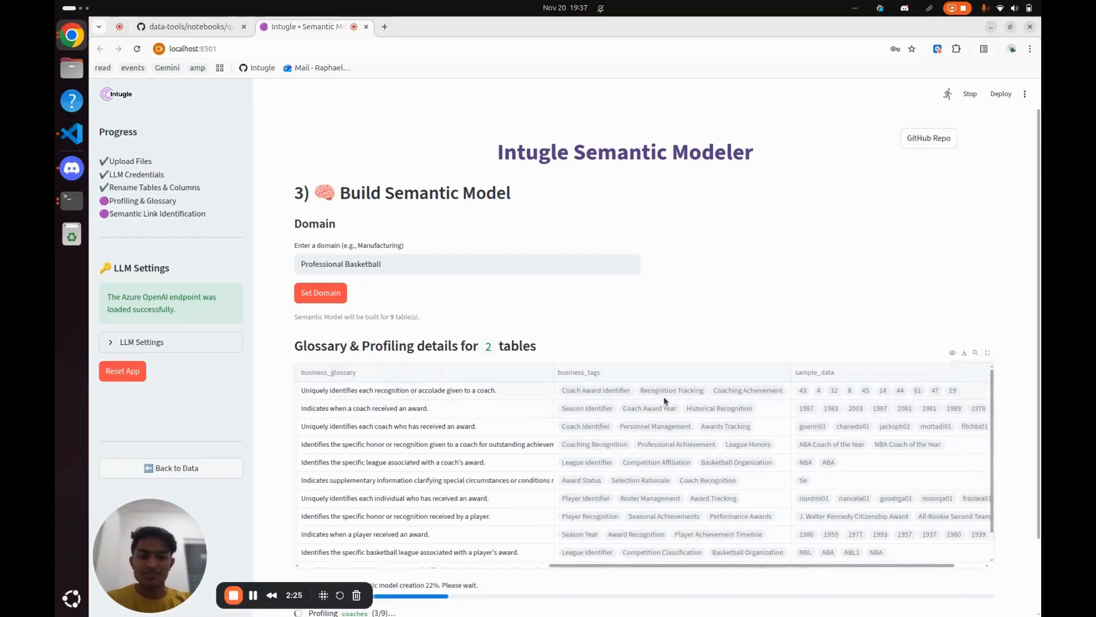
pyautogui.hscroll(2, 664, 396)
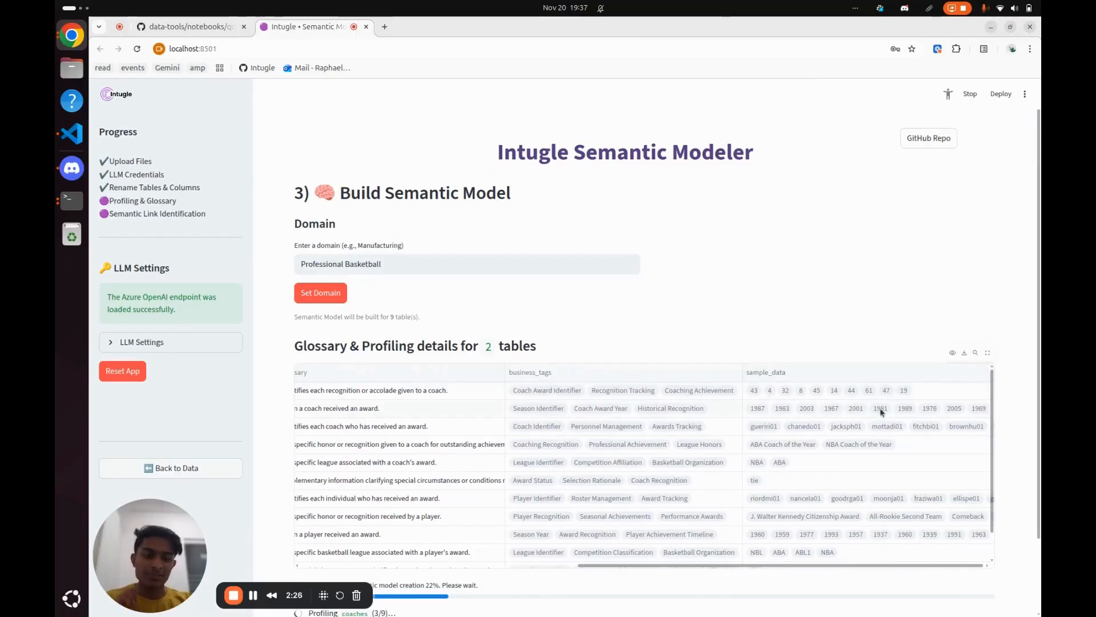
pyautogui.hscroll(-1, 876, 430)
pyautogui.scroll(-1, 876, 430)
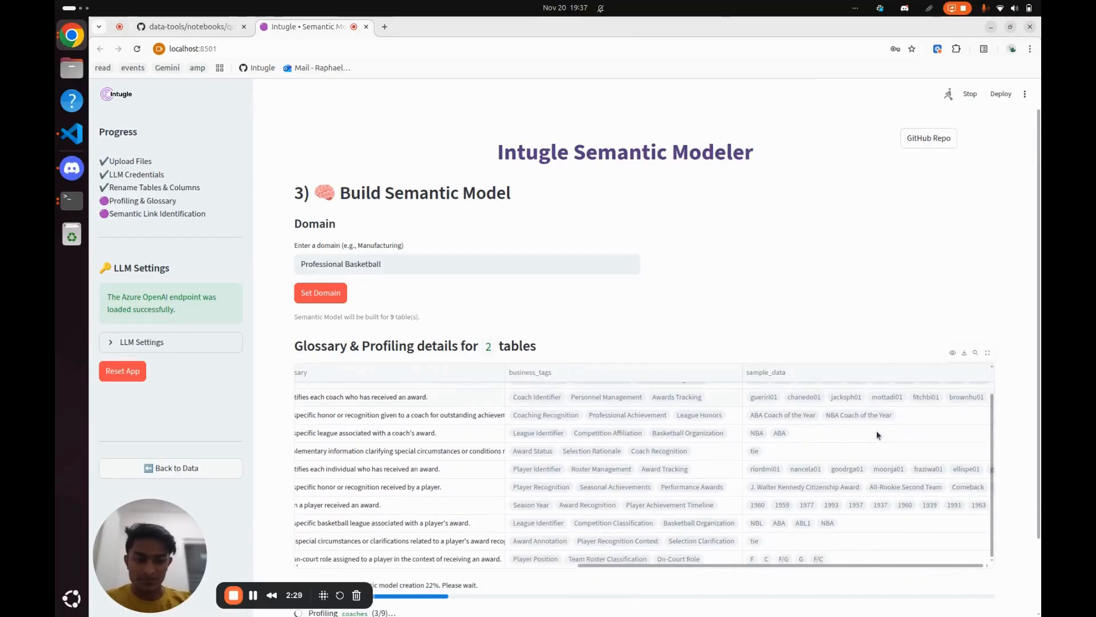
pyautogui.hscroll(-10, 862, 433)
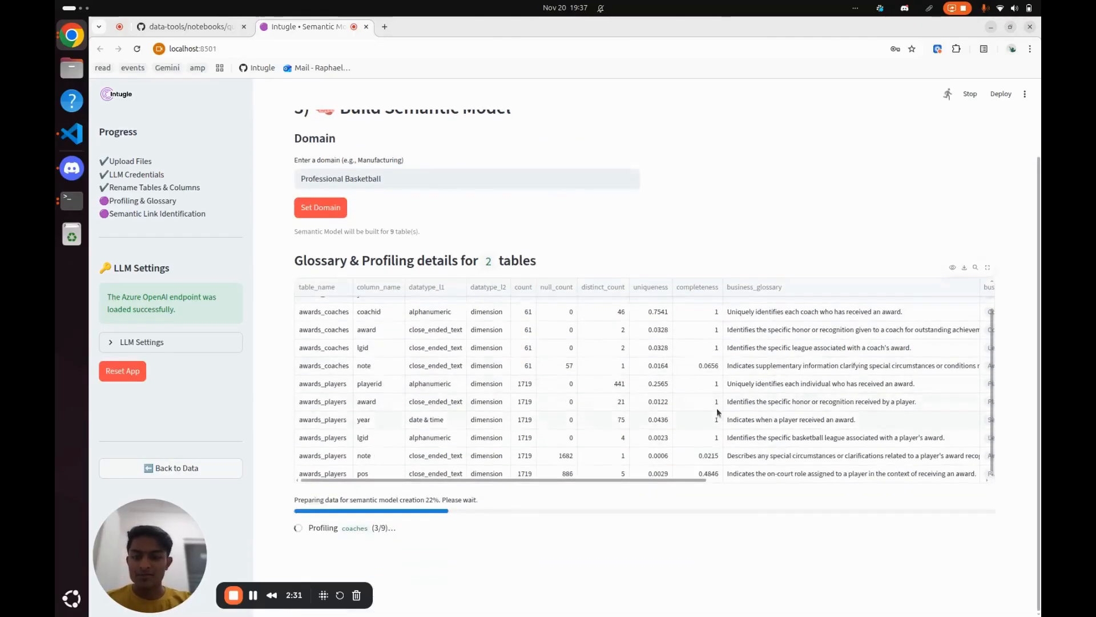
# - Run link prediction on the profiled tables
pyautogui.scroll(-2, 598, 427)
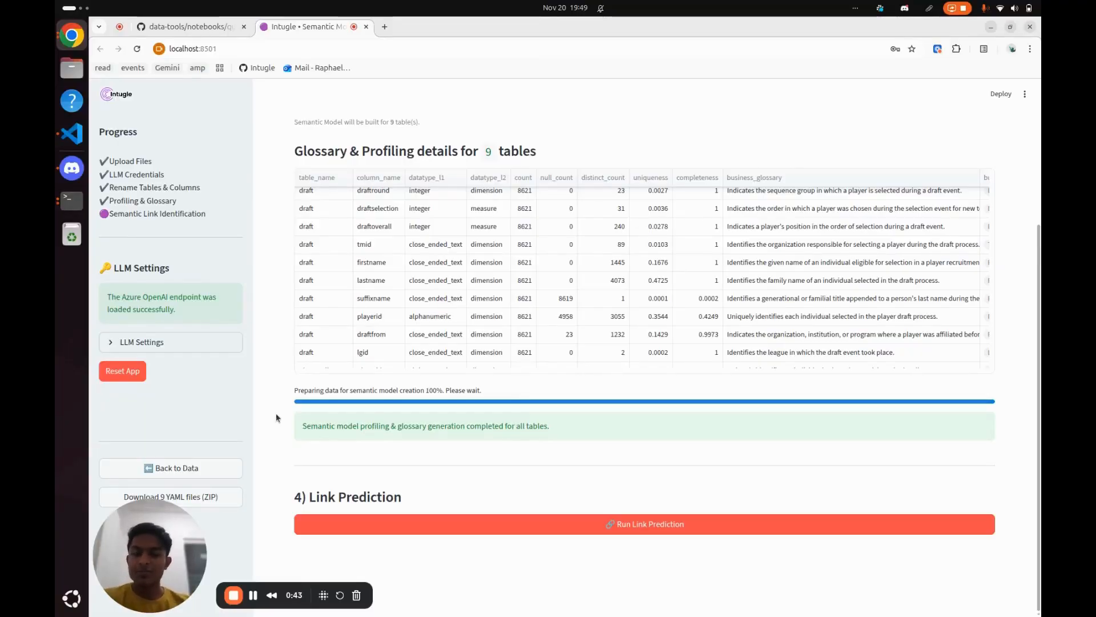
pyautogui.click(695, 524)
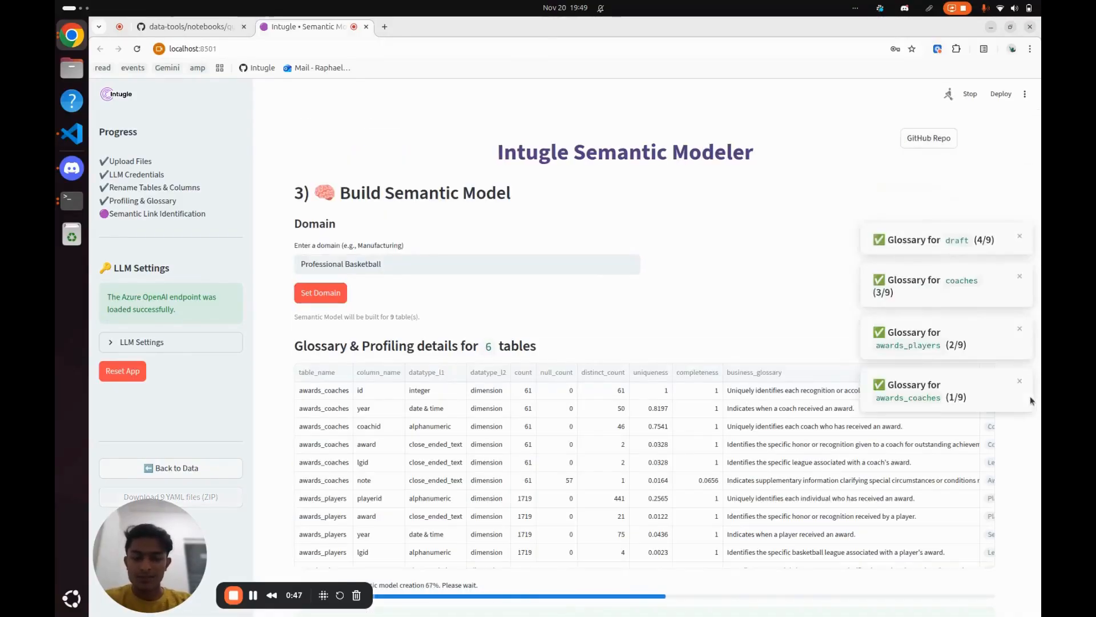
# - Inspect the full-screen semantic graph, tracing the links between awards_players, players_teams and awards_coaches, and exit full screen
pyautogui.scroll(-4, 800, 232)
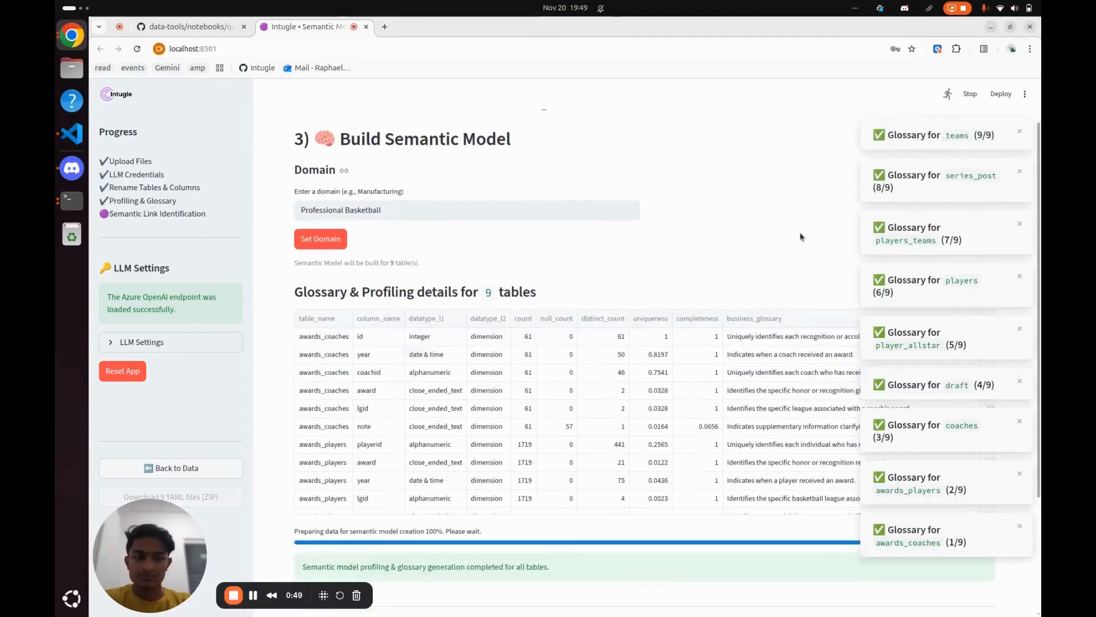
pyautogui.scroll(-3, 764, 238)
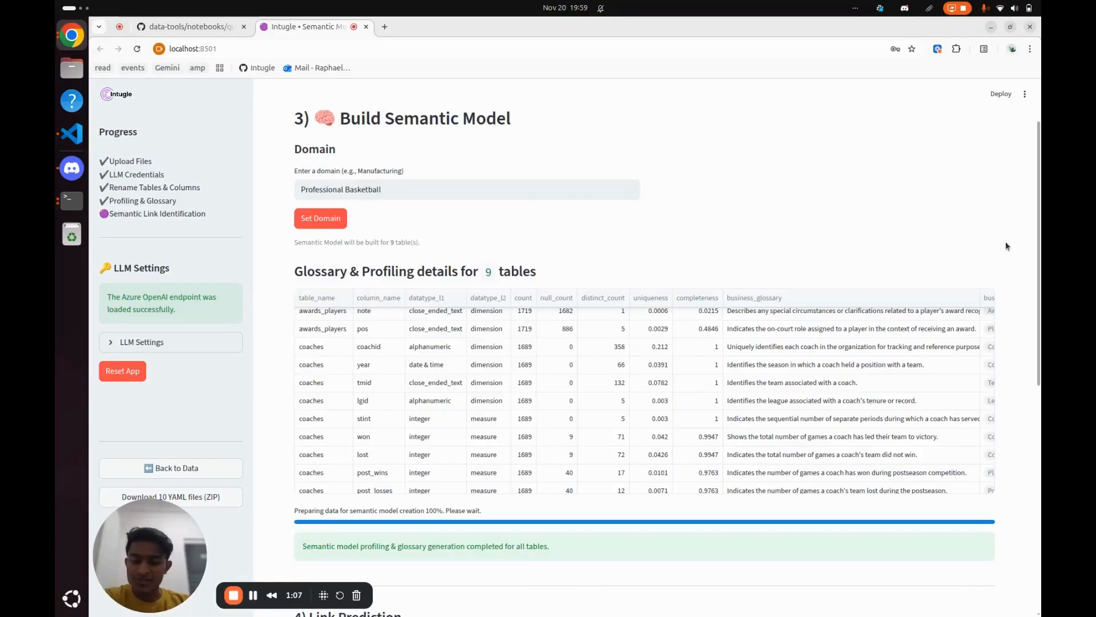
pyautogui.scroll(-4, 1005, 241)
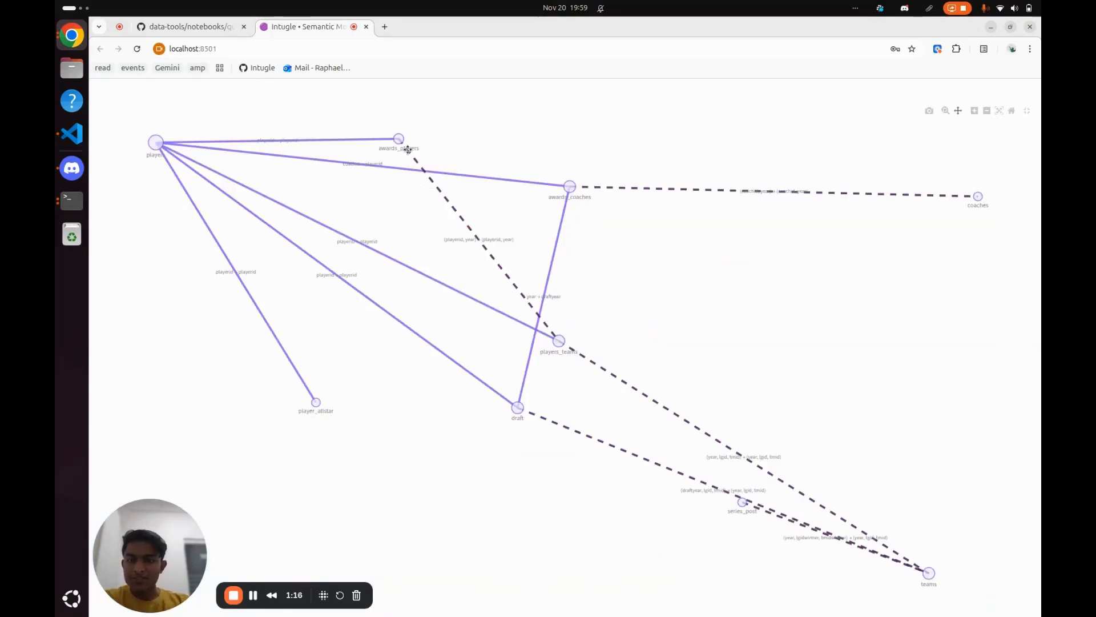
pyautogui.moveTo(403, 142)
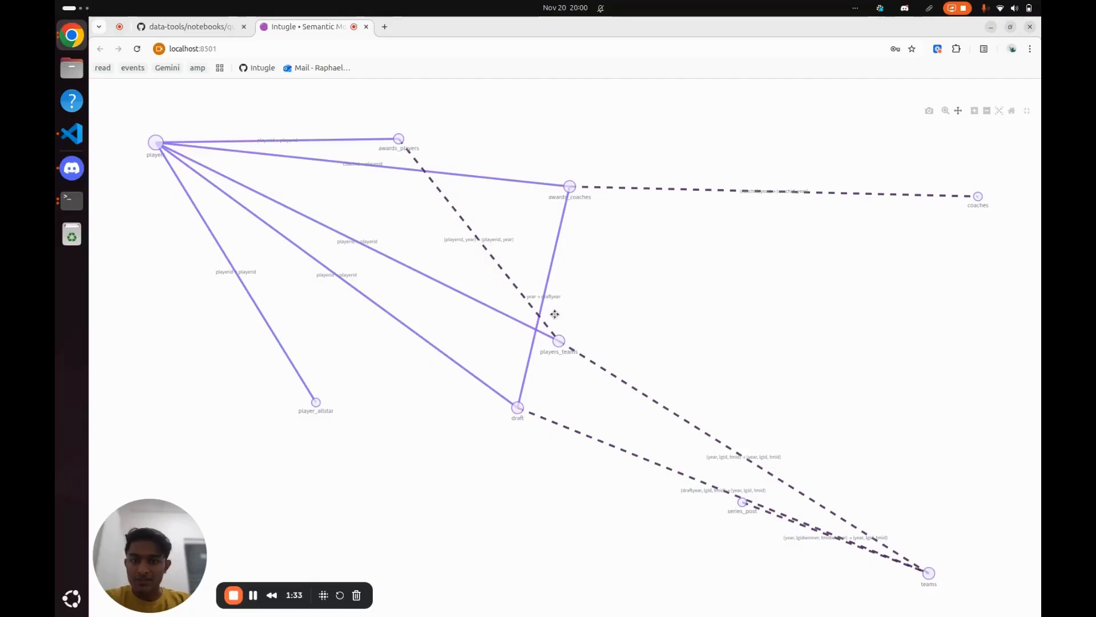
pyautogui.moveTo(575, 340)
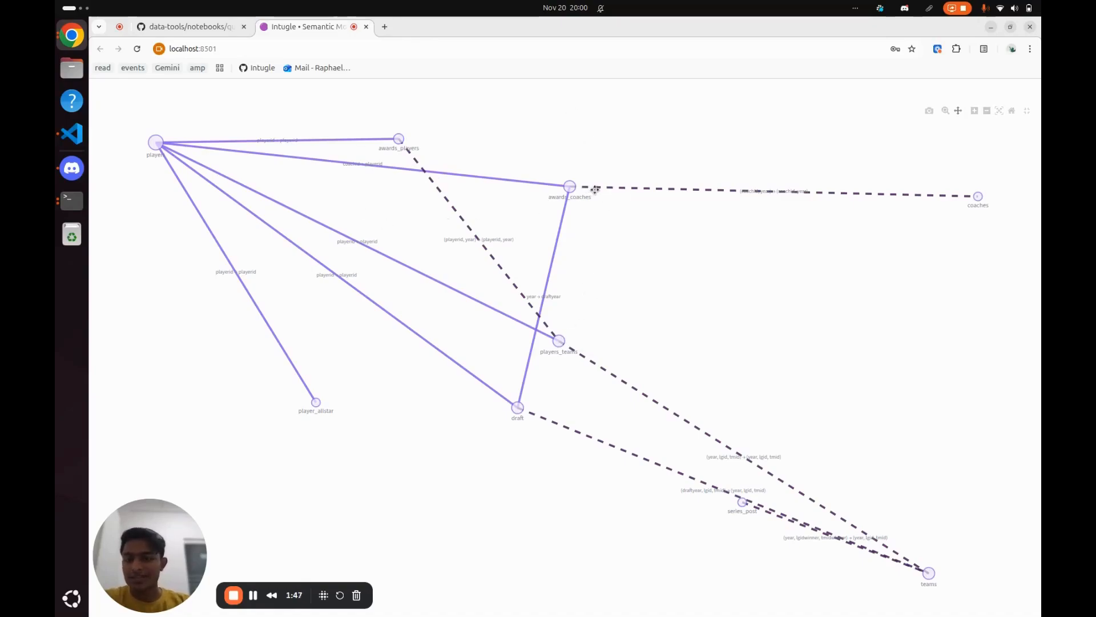
pyautogui.click(1026, 112)
pyautogui.scroll(-4, 532, 322)
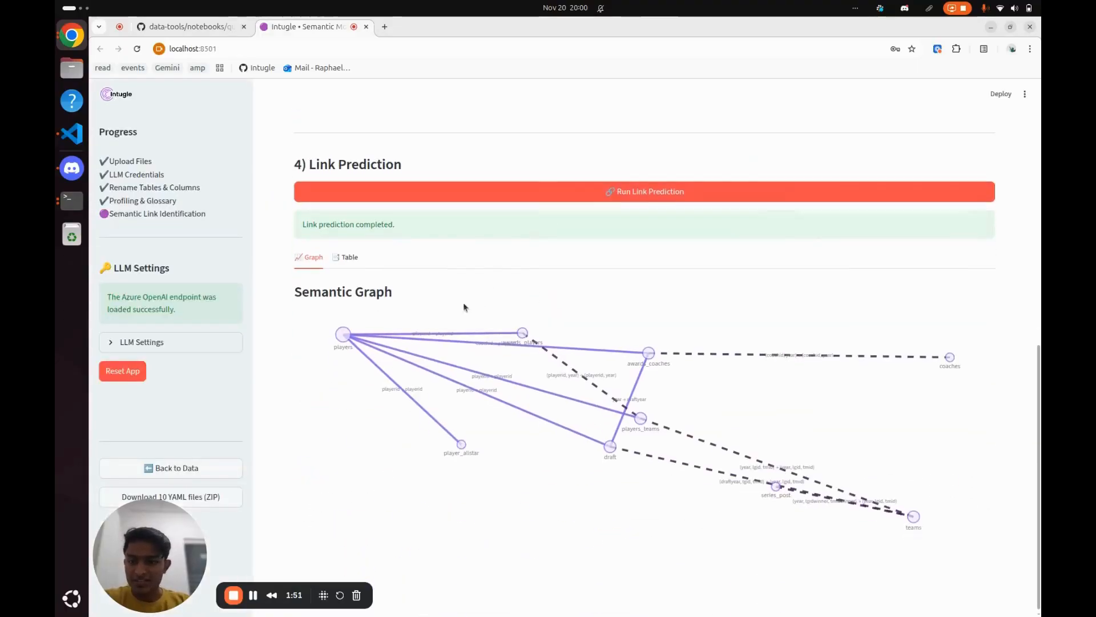
# - Review the predicted links in the Semantic Table across all its columns and return to the Semantic Graph
pyautogui.click(348, 257)
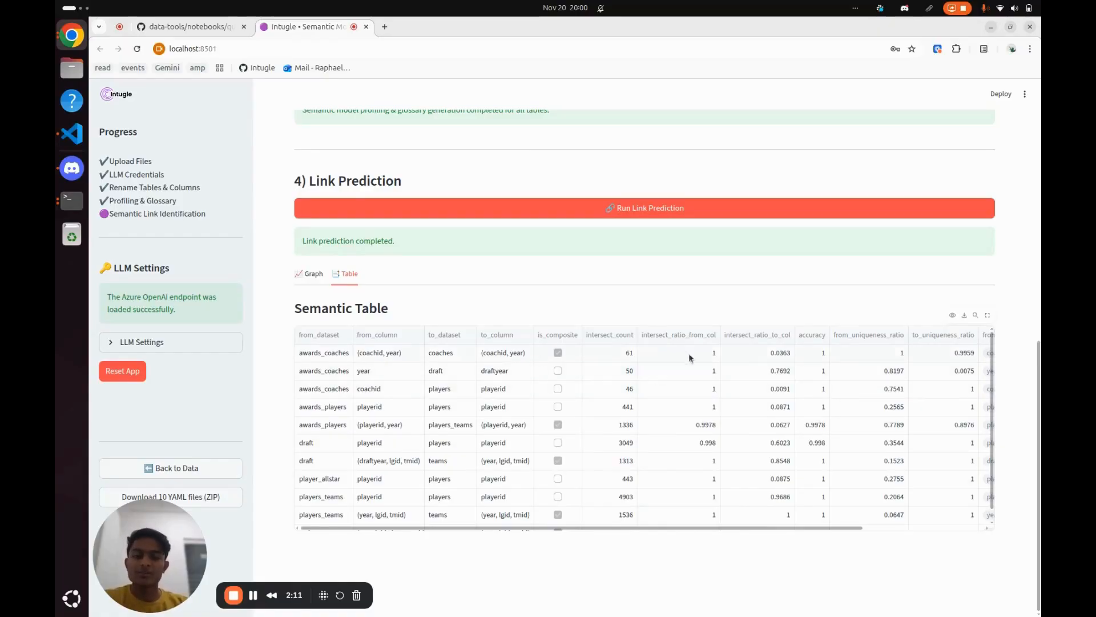
pyautogui.hscroll(5, 724, 396)
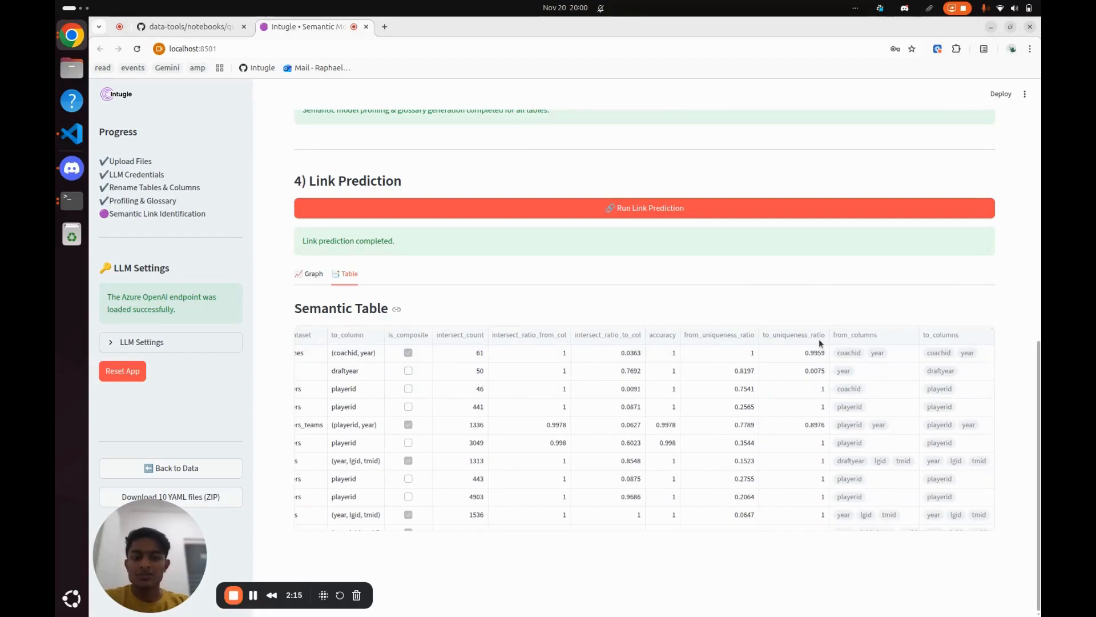
pyautogui.hscroll(-10, 759, 372)
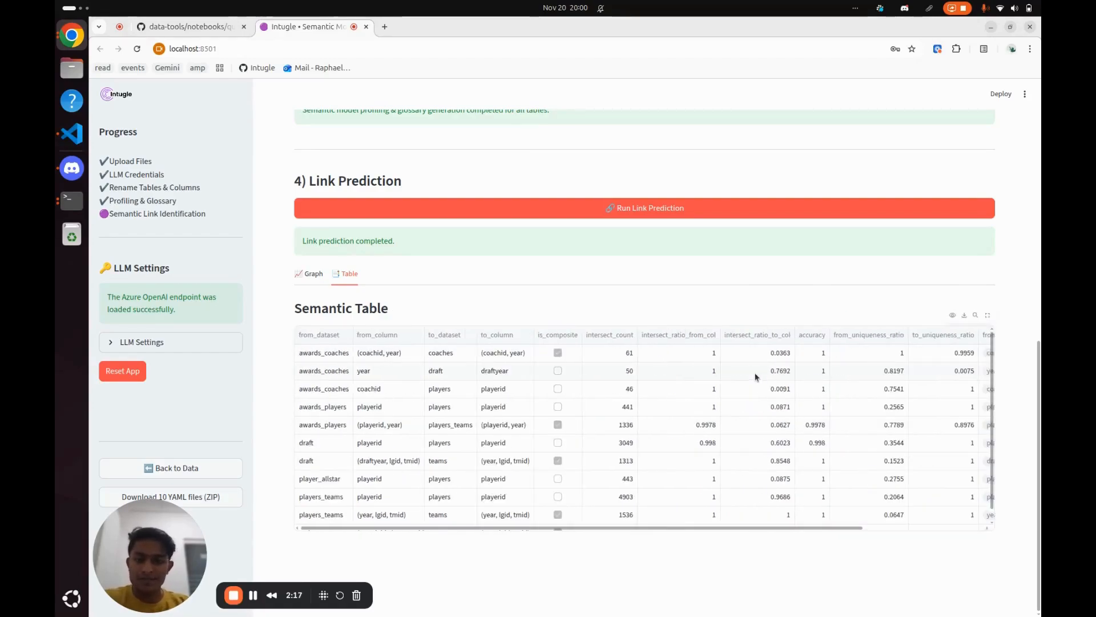
pyautogui.click(301, 273)
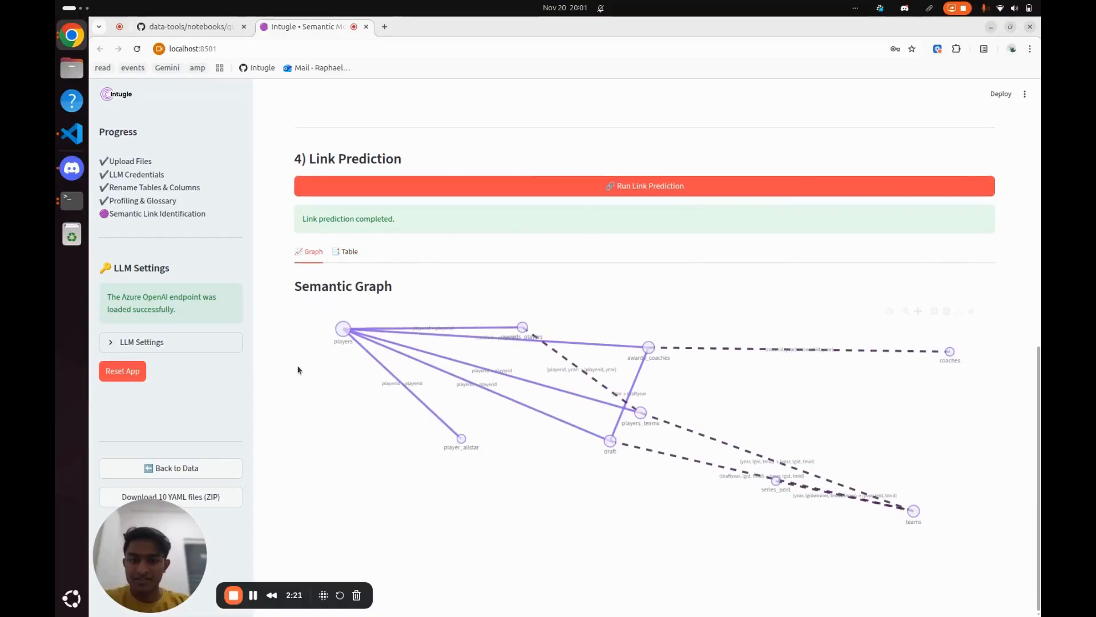
# - Download the 10 YAML files as a ZIP, extract it in Downloads and open the resulting yaml_assets_20251120_195741 folder
pyautogui.scroll(5, 308, 343)
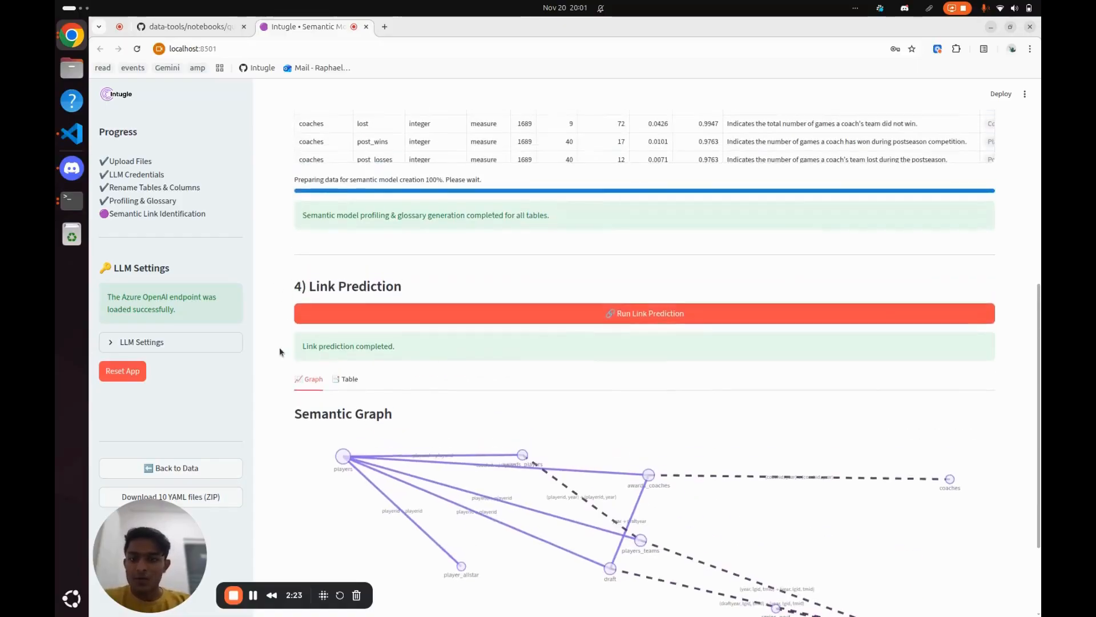
pyautogui.scroll(-5, 282, 352)
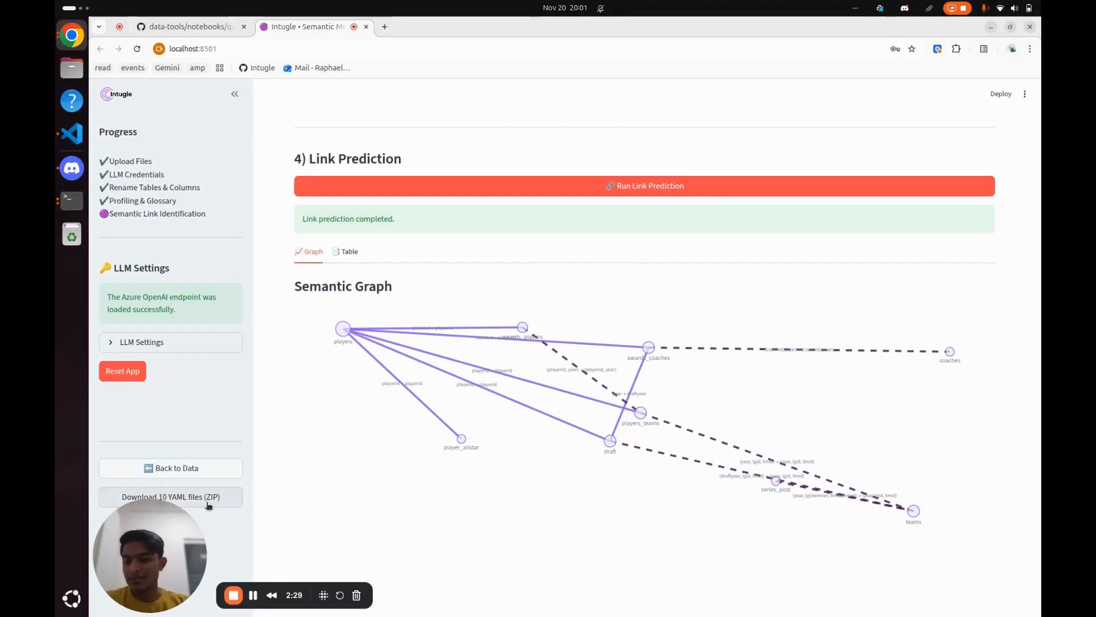
pyautogui.moveTo(121, 571); pyautogui.dragTo(258, 574)
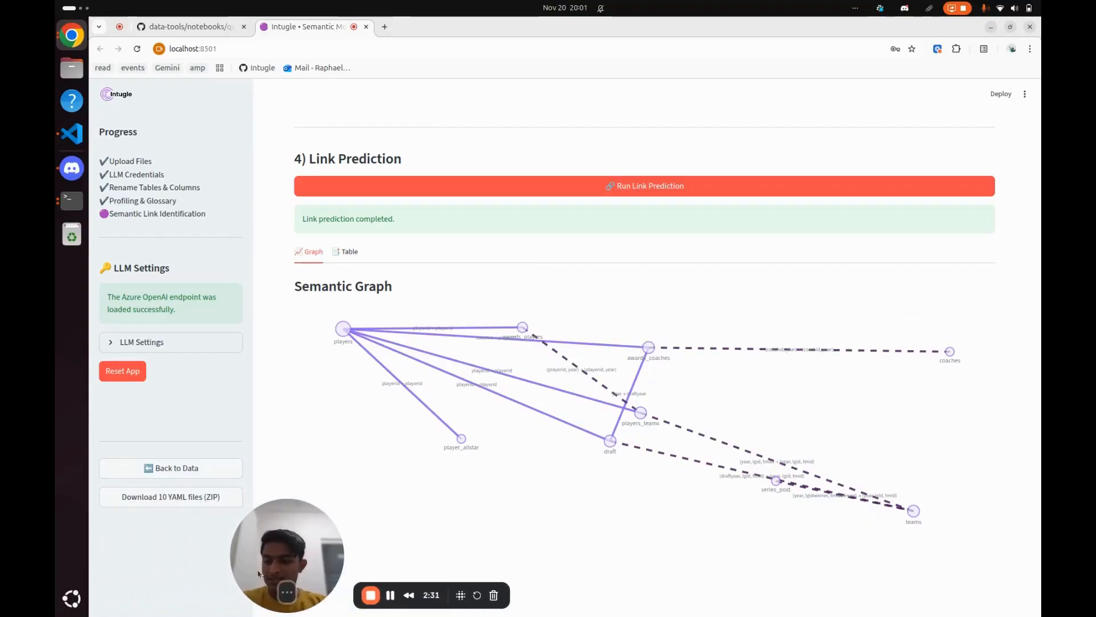
pyautogui.click(168, 497)
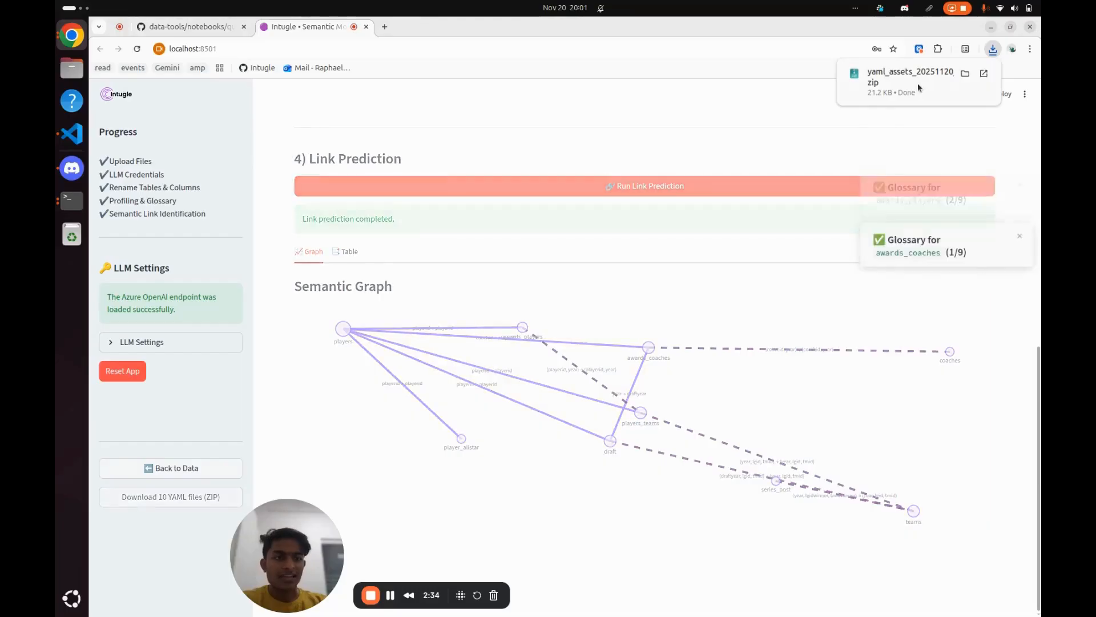
pyautogui.click(913, 88)
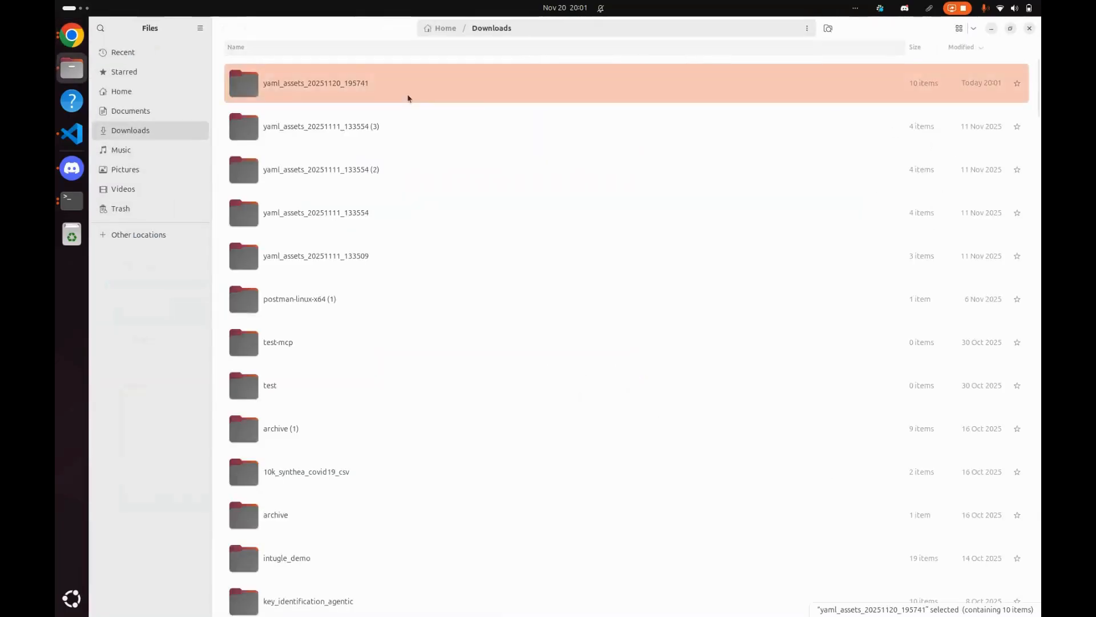
pyautogui.doubleClick(363, 82)
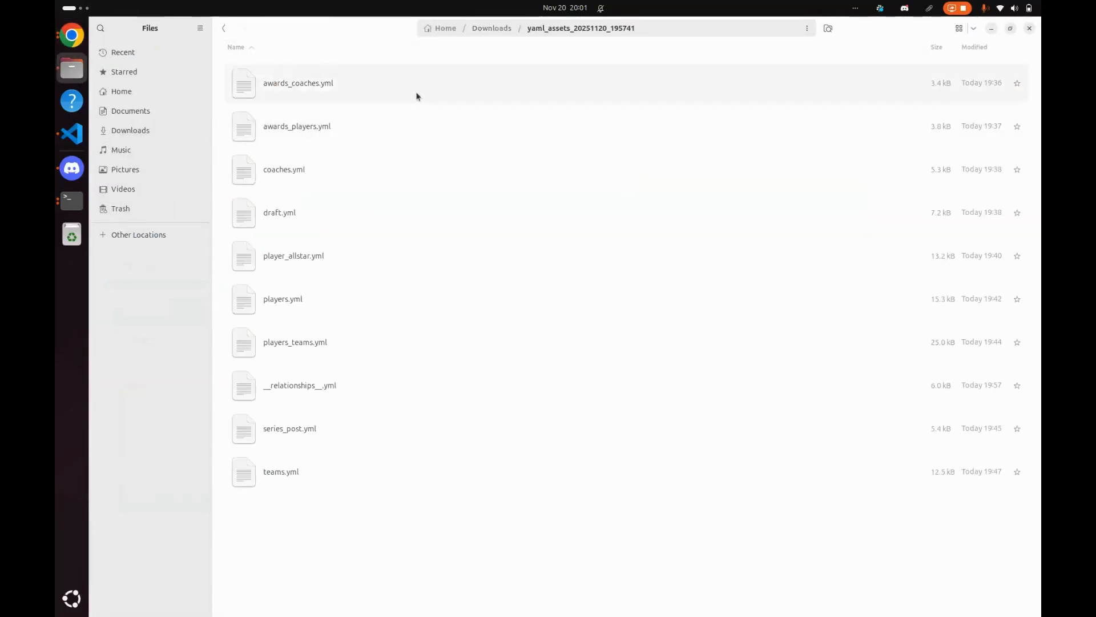
# - Open awards_coaches.yml and review its table description, column tags and profiling metrics
pyautogui.click(340, 97)
pyautogui.doubleClick(341, 95)
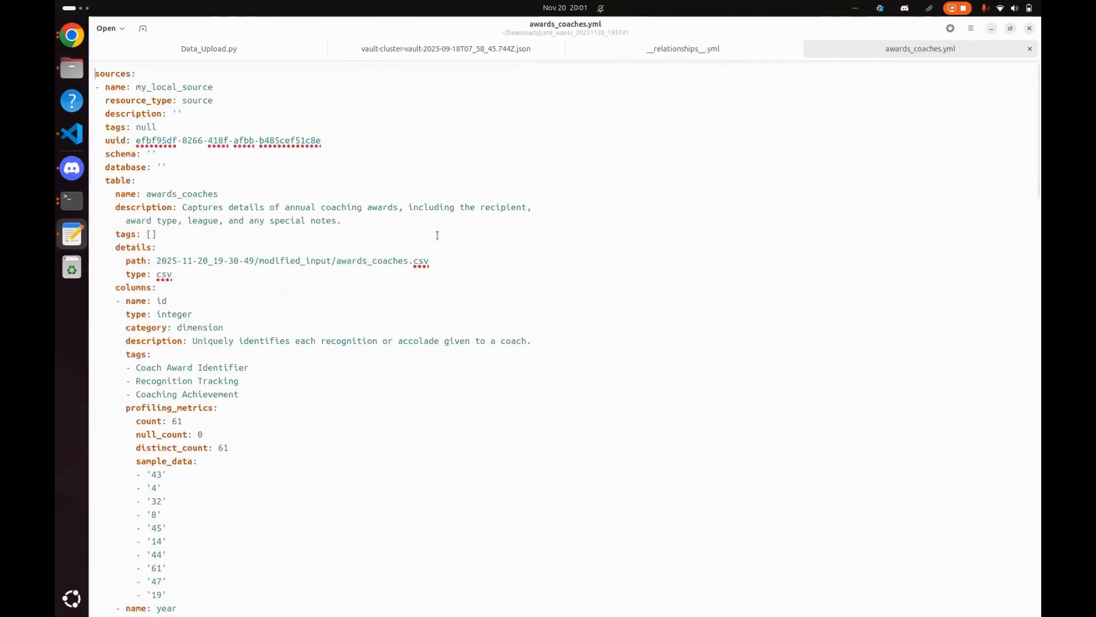
pyautogui.scroll(-5, 576, 245)
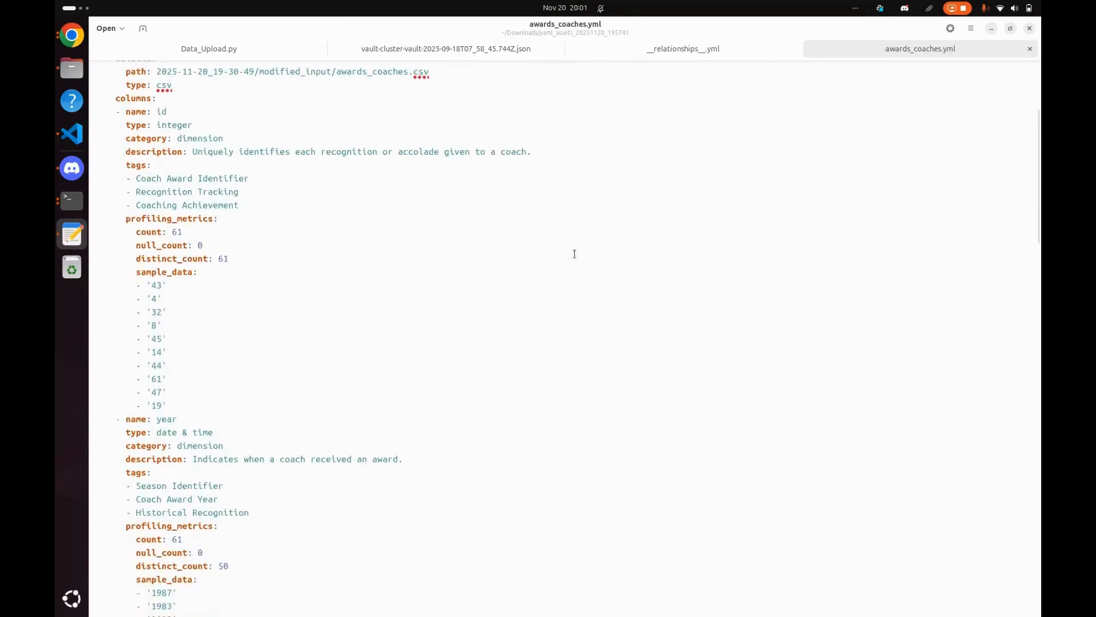
pyautogui.scroll(5, 574, 249)
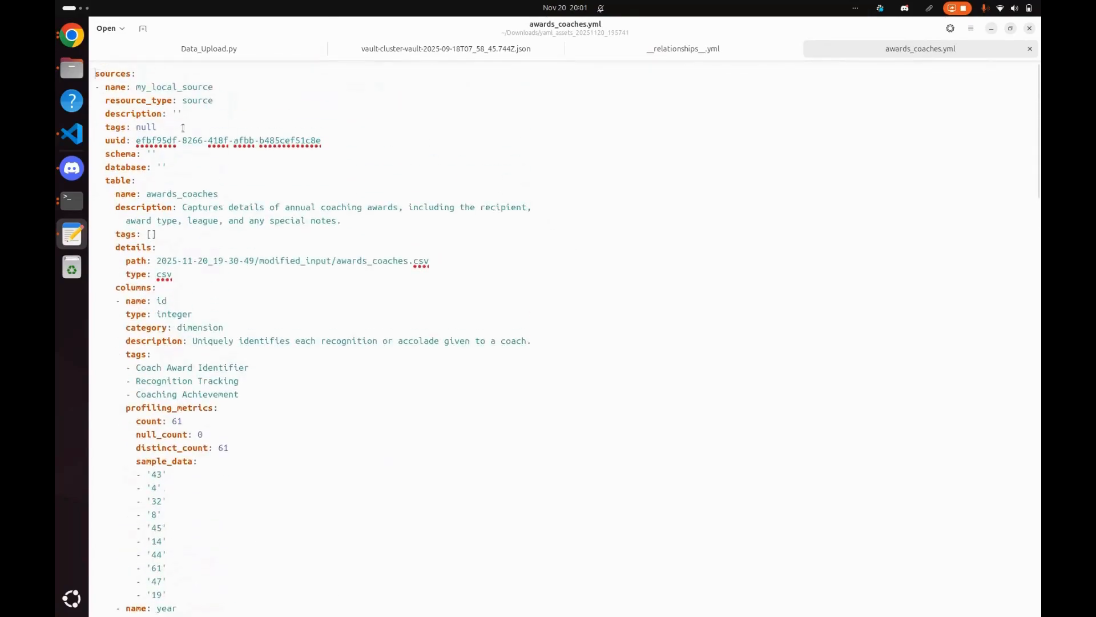
# - Switch to Chrome and compare the glossary and profiling table with the column entries in awards_coaches.yml
pyautogui.hotkey('alt', 'Tab')
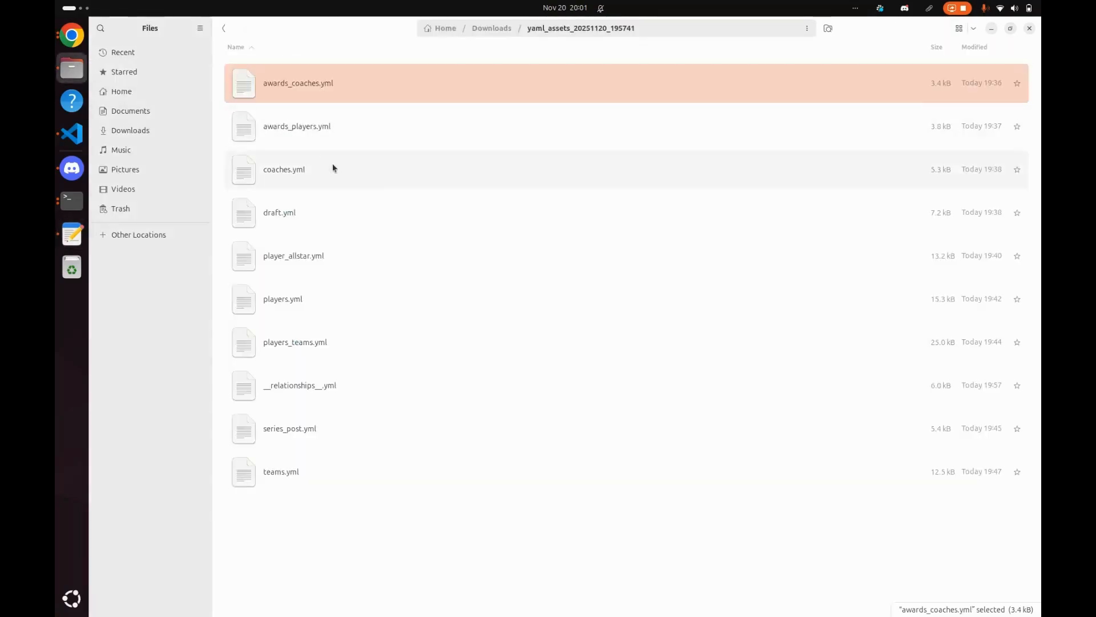
pyautogui.hotkey('alt', 'Tab')
pyautogui.click(85, 37)
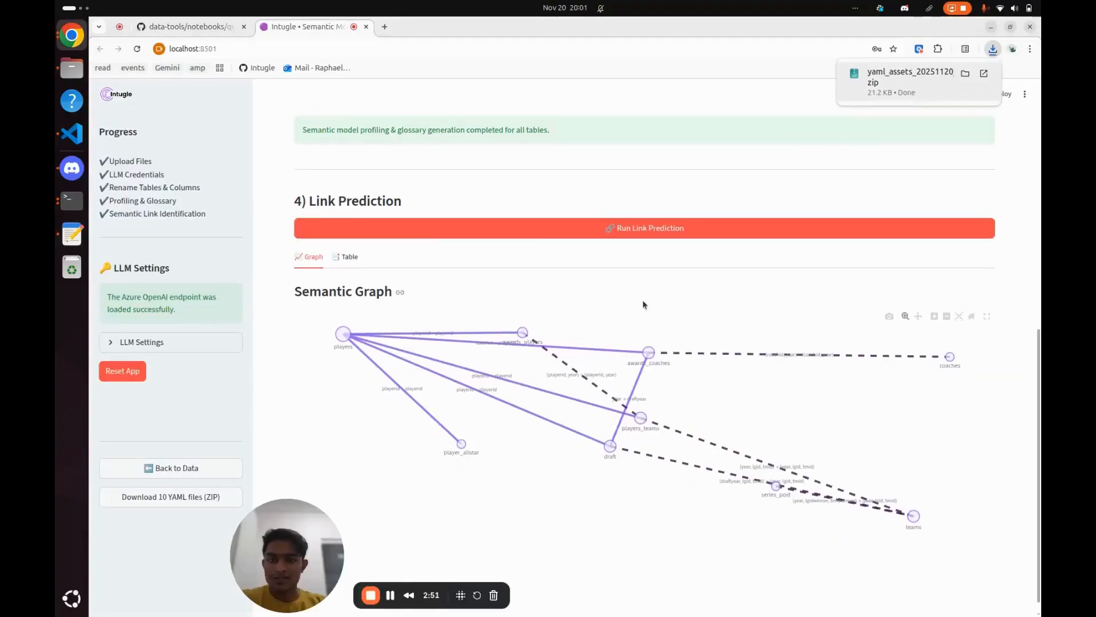
pyautogui.scroll(5, 571, 285)
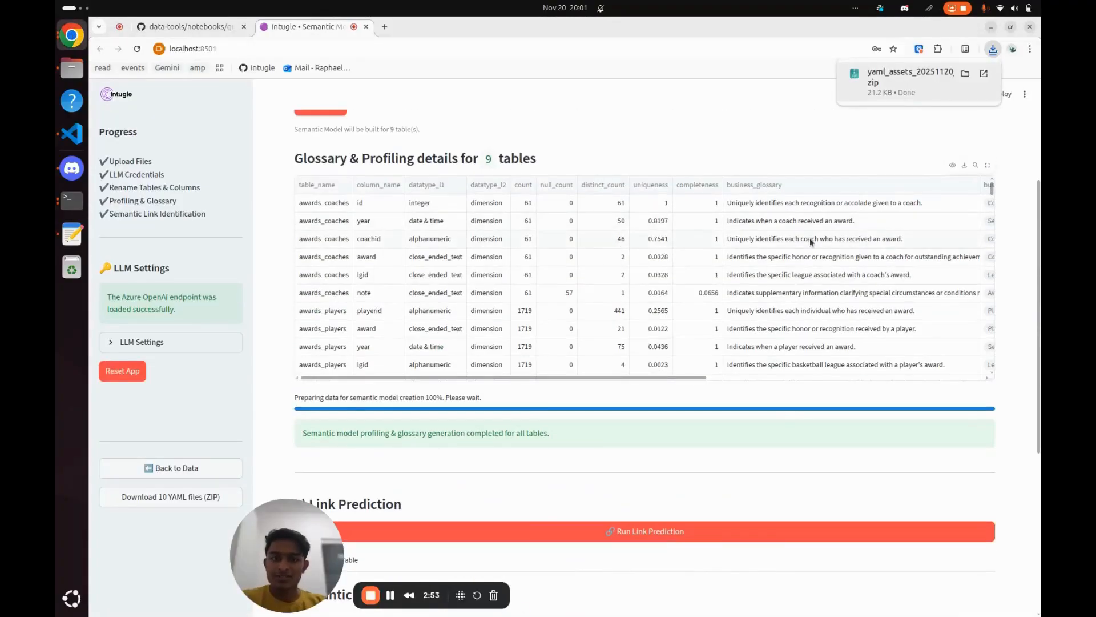
pyautogui.hscroll(10, 740, 229)
pyautogui.hscroll(-10, 731, 226)
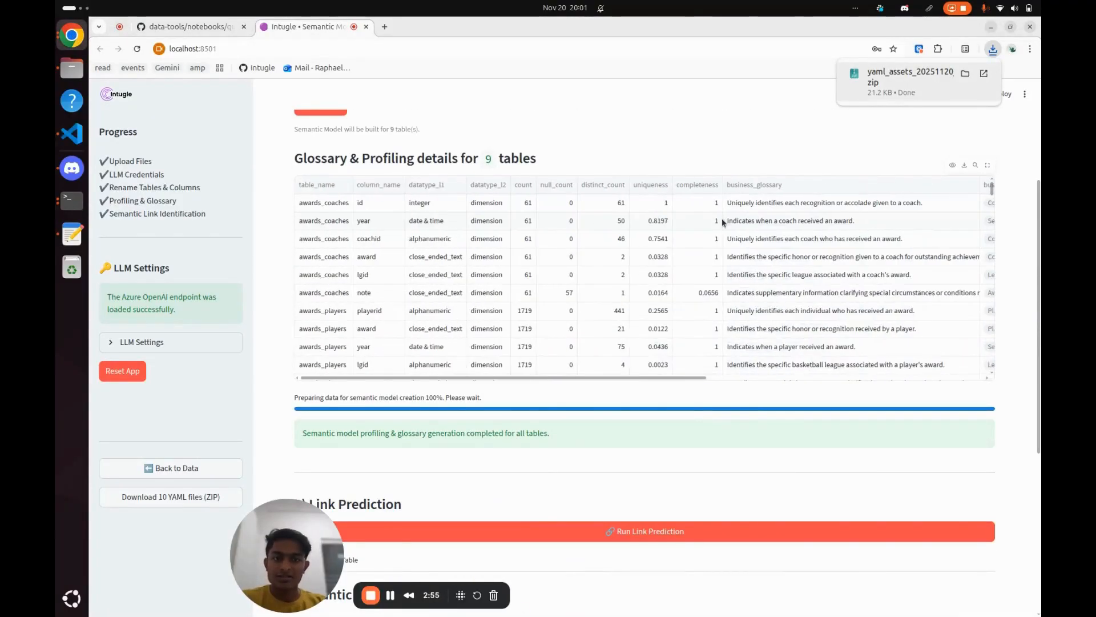
pyautogui.hotkey('alt', 'Tab')
pyautogui.scroll(-12, 658, 205)
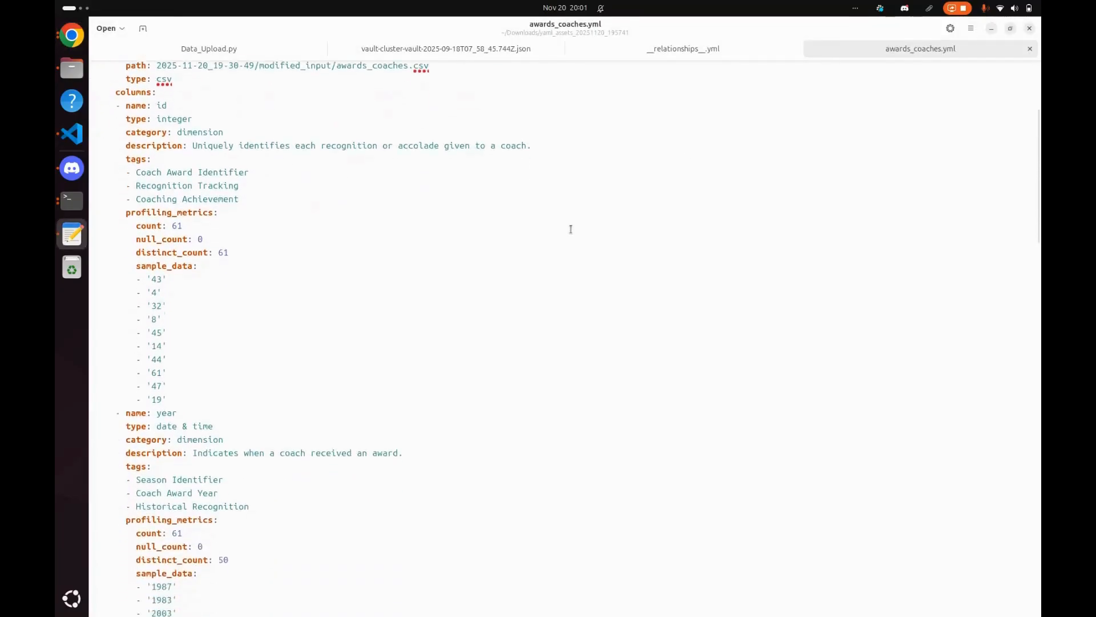
# - Open __relationships__.yml from the extracted folder, read through its relationship definitions and switch back to Chrome
pyautogui.hotkey('alt', 'Tab')
pyautogui.hotkey('alt', 'Tab')
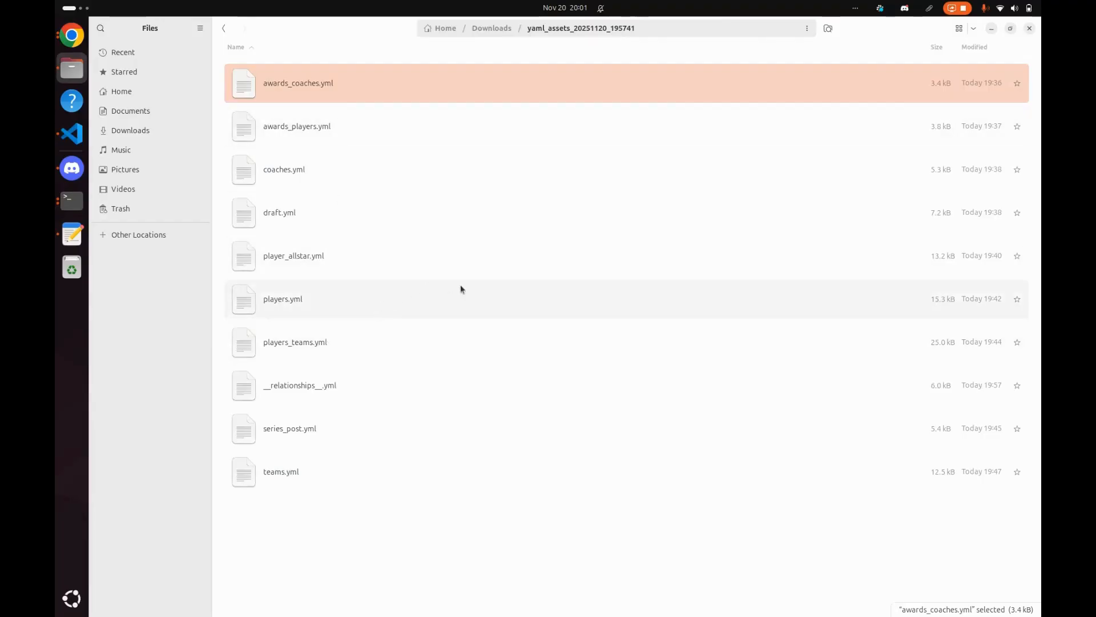
pyautogui.doubleClick(339, 377)
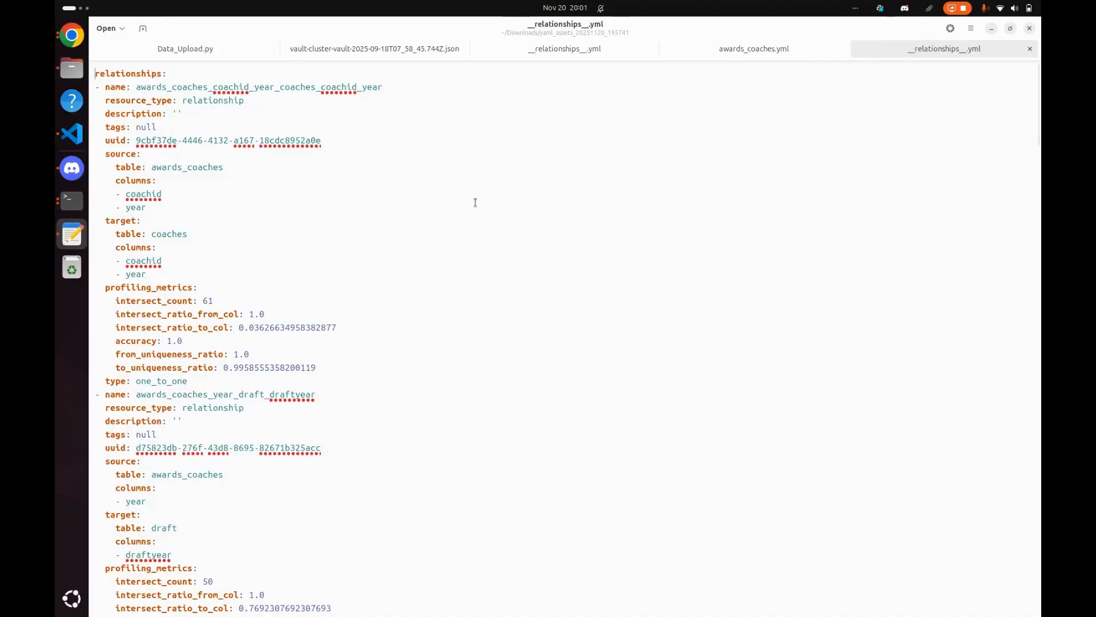
pyautogui.scroll(-20, 475, 202)
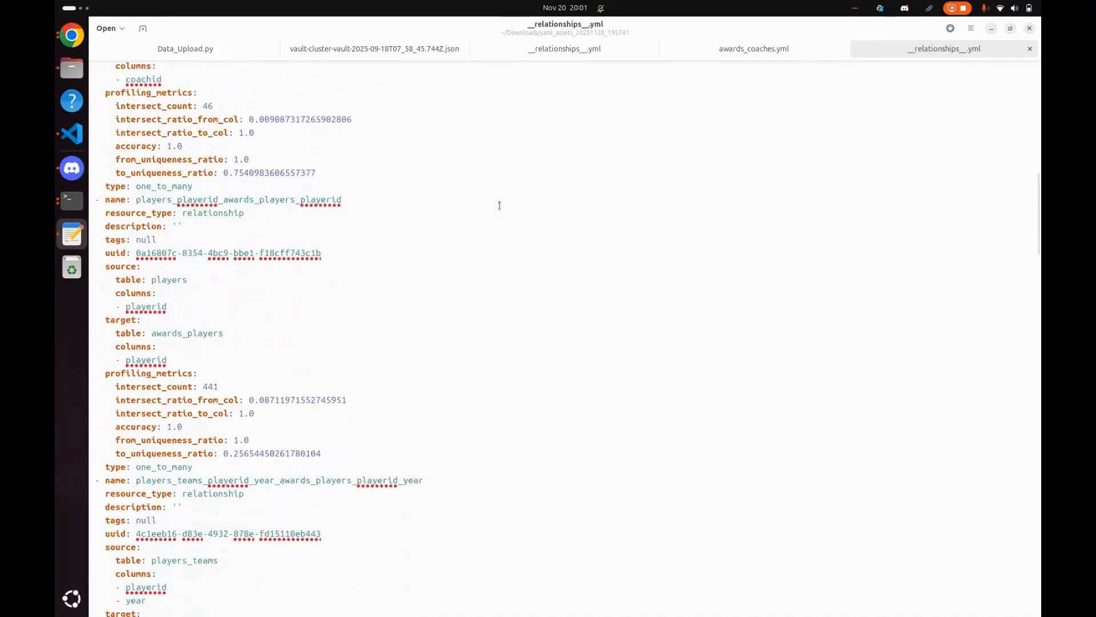
pyautogui.scroll(-20, 500, 206)
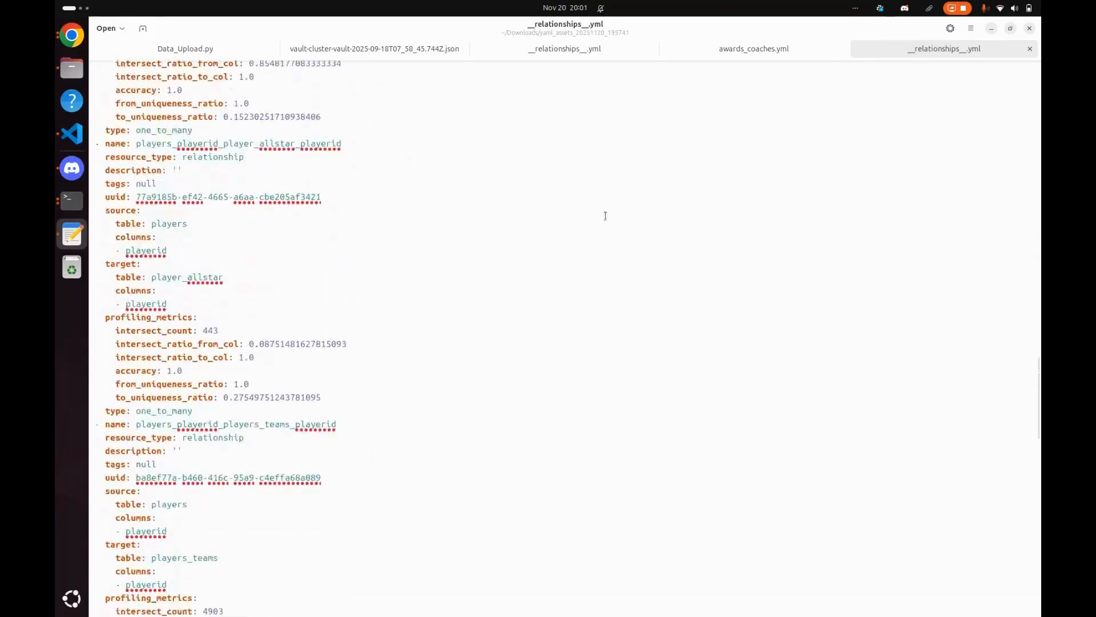
pyautogui.scroll(-6, 606, 216)
pyautogui.click(72, 37)
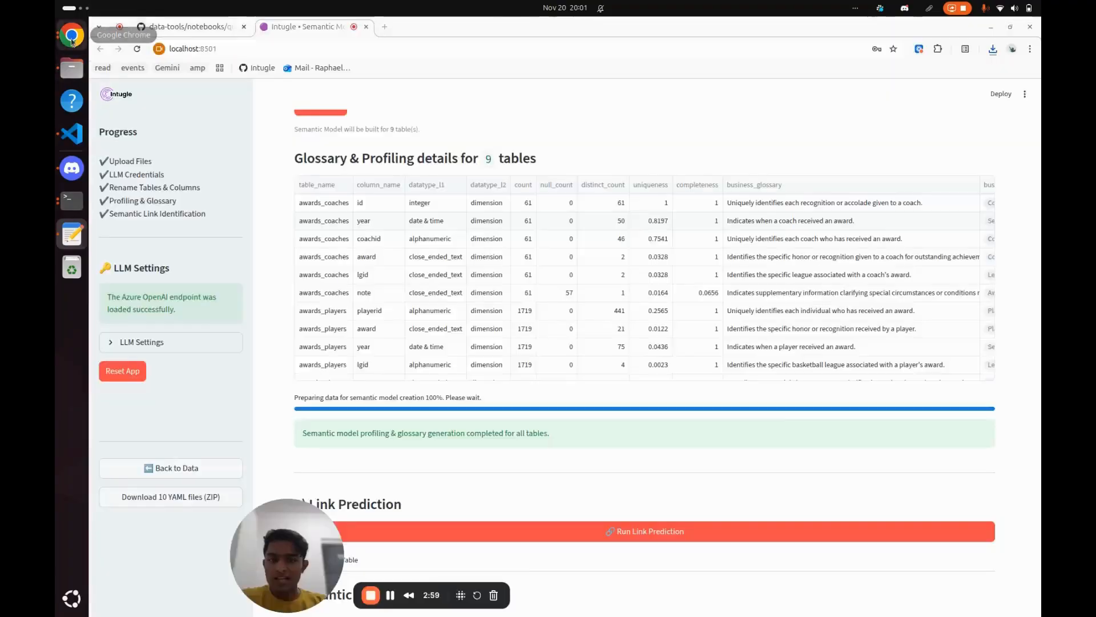